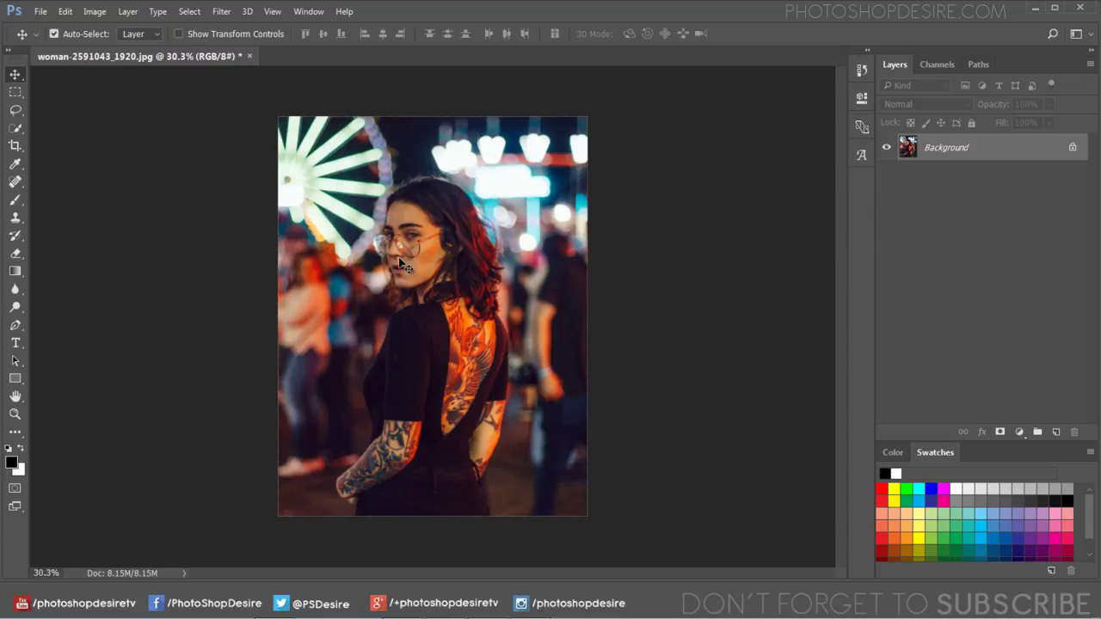
- Zoom into the night-fair portrait, then switch to the browser's Instagram reference profile
scroll(401, 251, "up", 2)
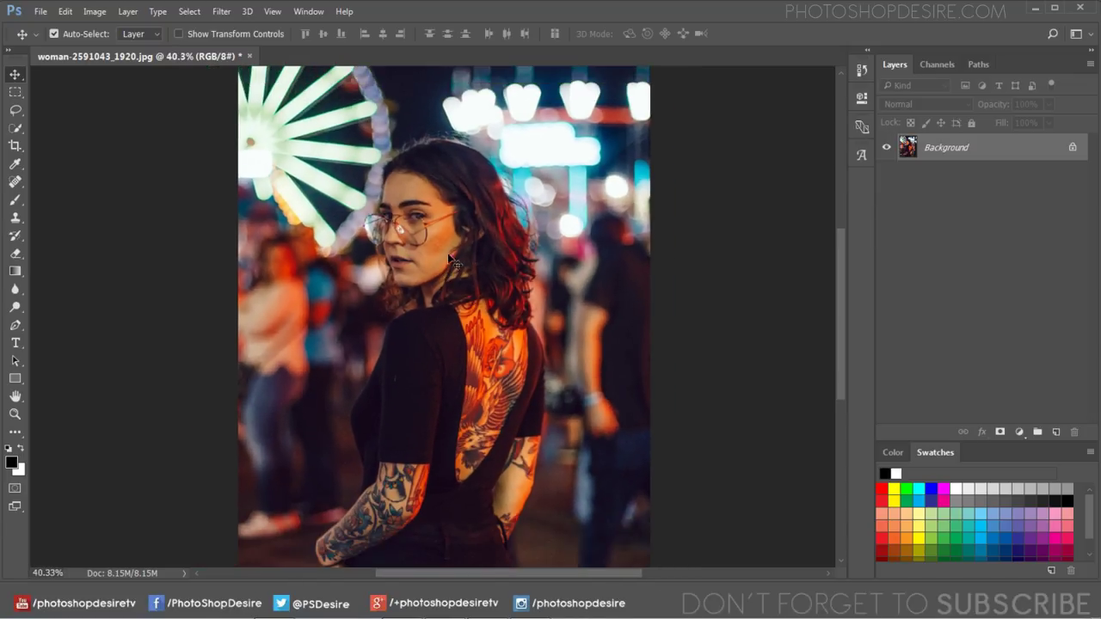
key("alt+Tab")
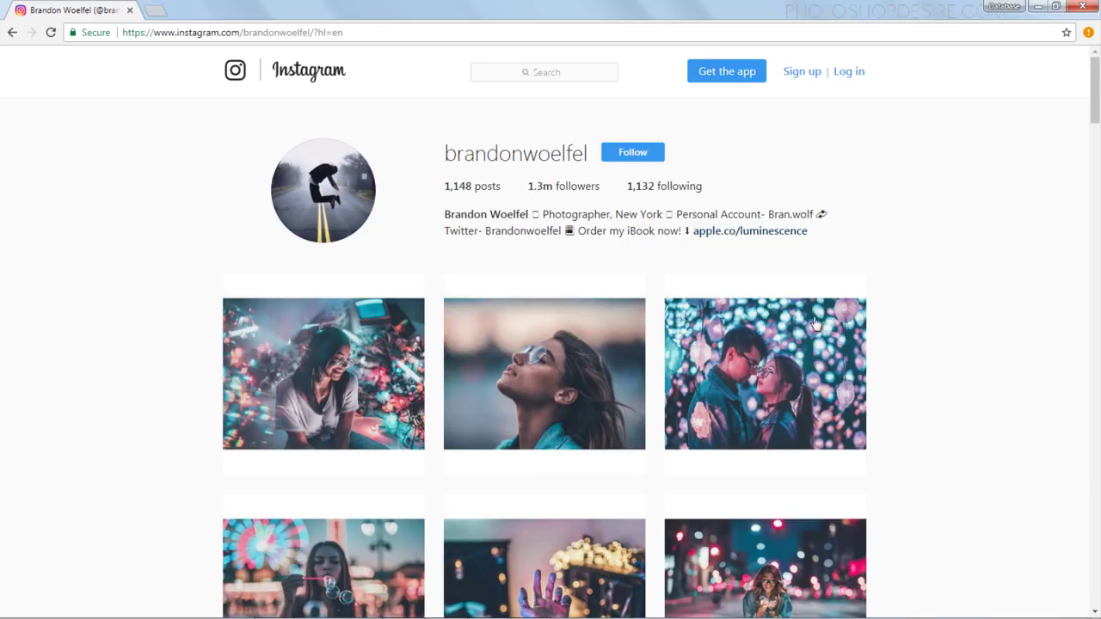
- Browse the teal-and-pink Instagram photo grid, then minimize the browser to return to Photoshop
scroll(952, 321, "down", 2)
scroll(952, 321, "down", 1)
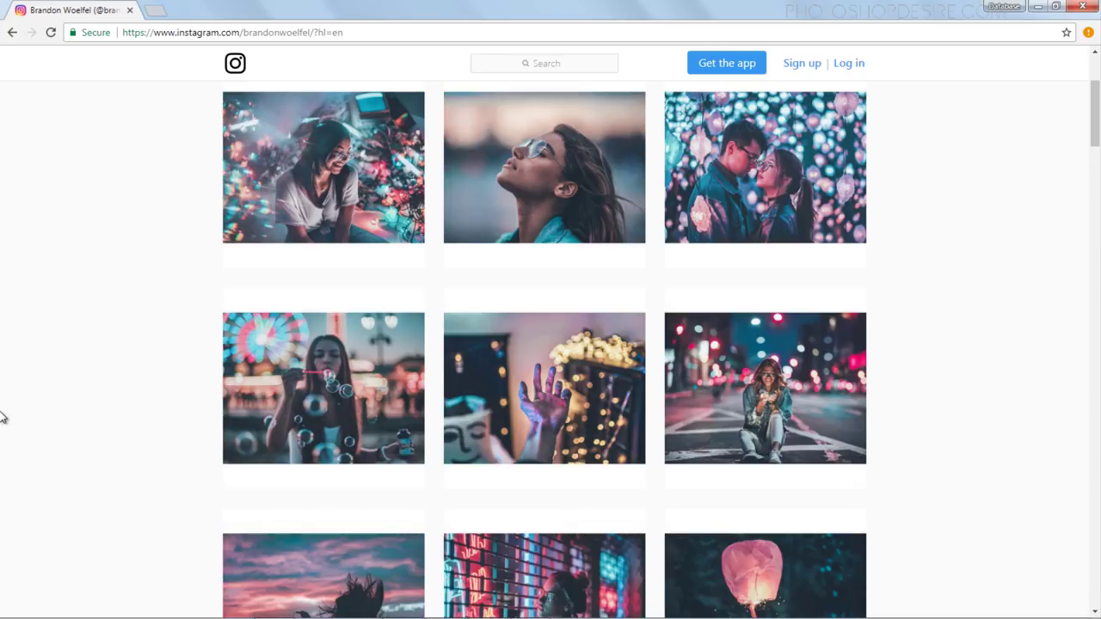
left_click(1036, 9)
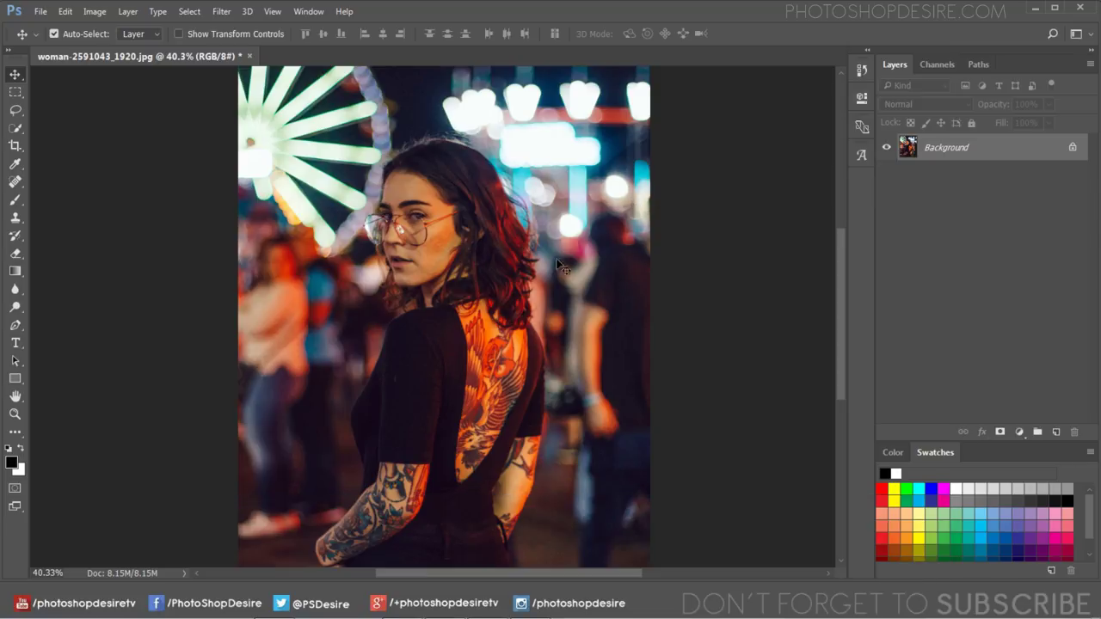
- Duplicate the Background layer as 'Background copy' and convert the copy to a Smart Object
key("ctrl+minus")
left_click(1092, 65)
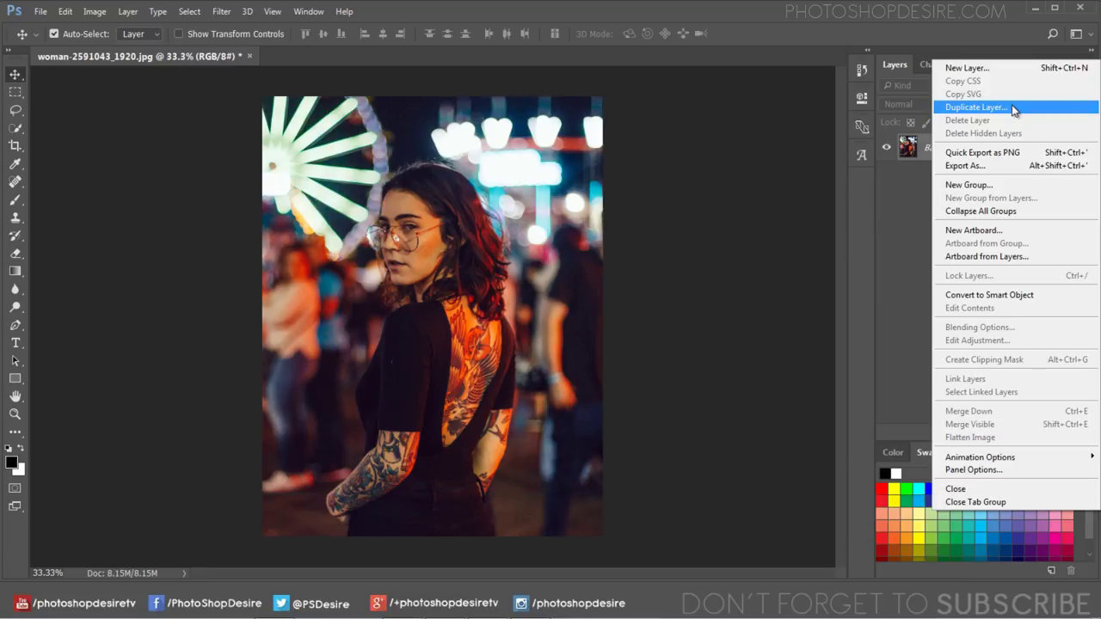
left_click(974, 107)
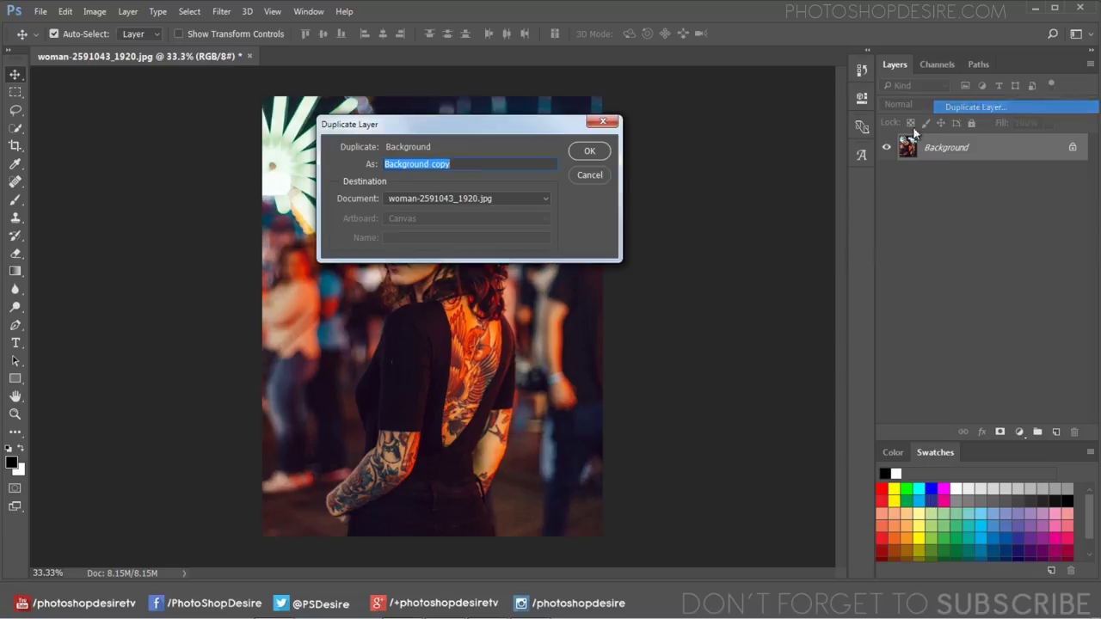
left_click(600, 152)
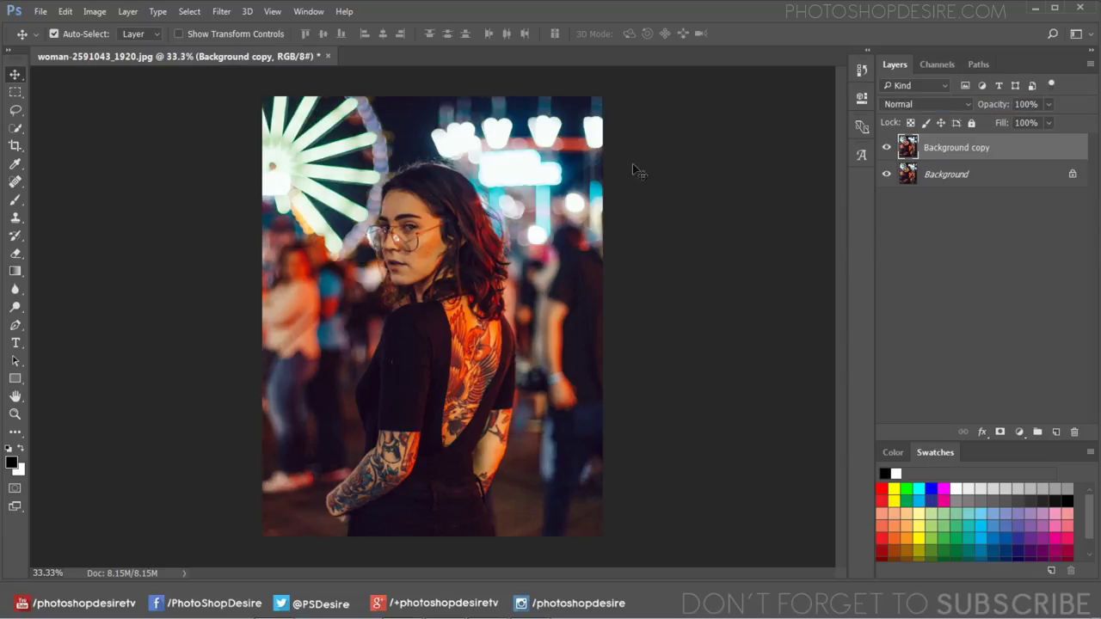
left_click(1090, 64)
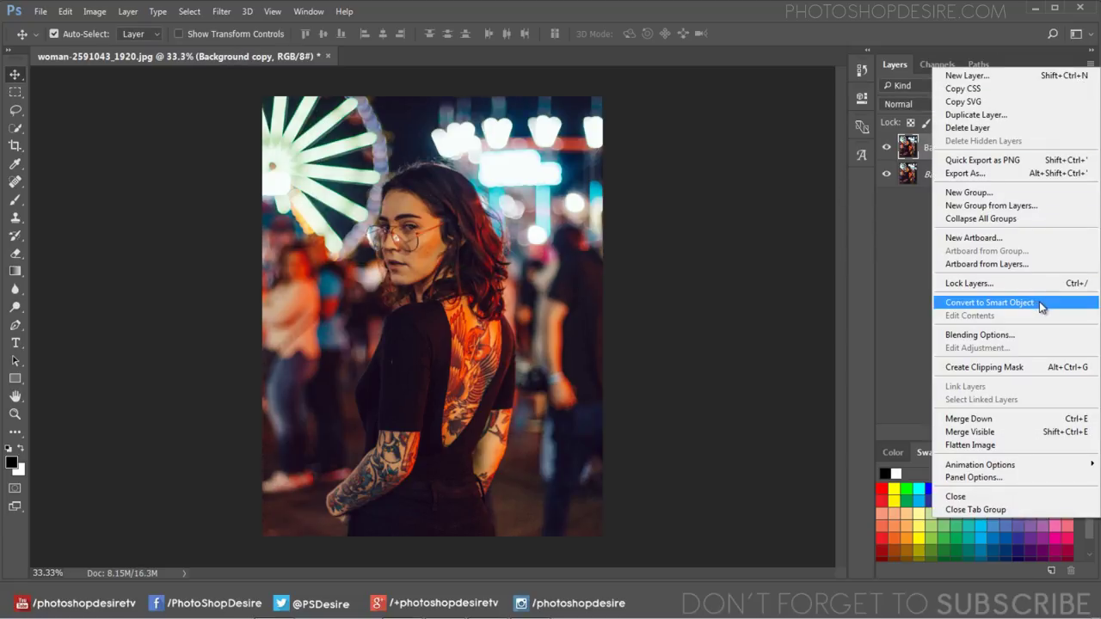
left_click(989, 303)
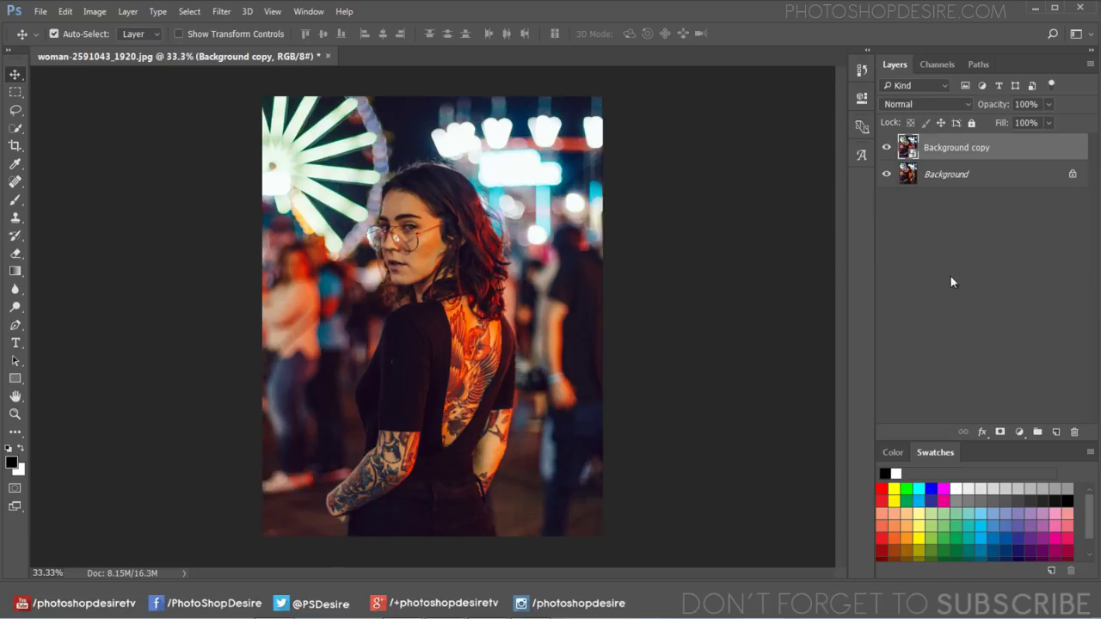
left_click(222, 12)
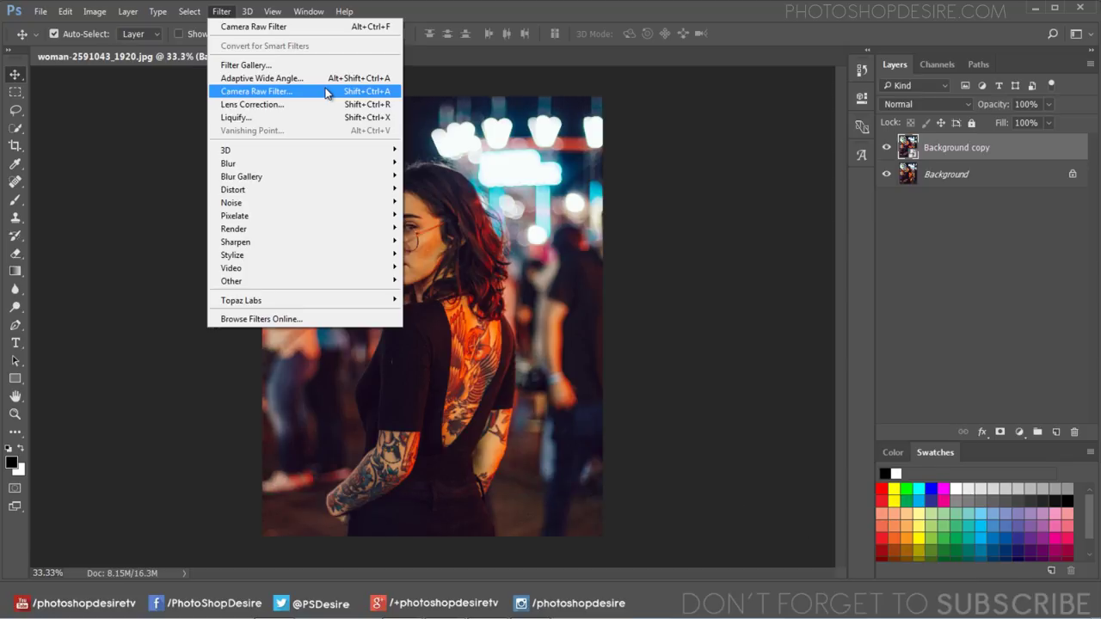
- Launch the Camera Raw Filter on the copy and show its Camera Calibration settings
left_click(325, 92)
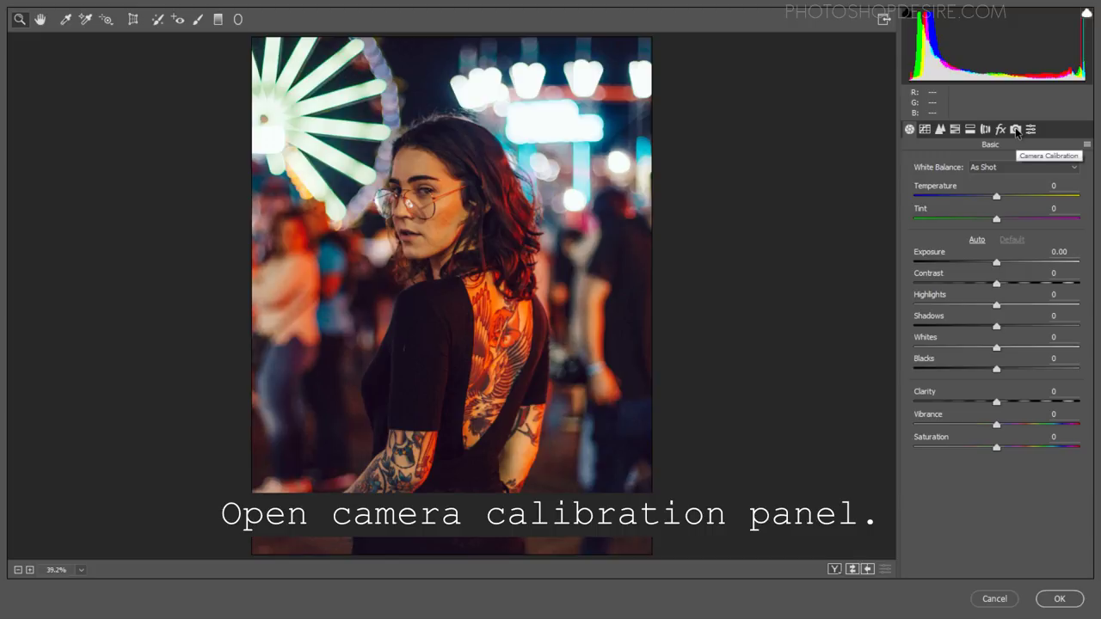
left_click(1015, 130)
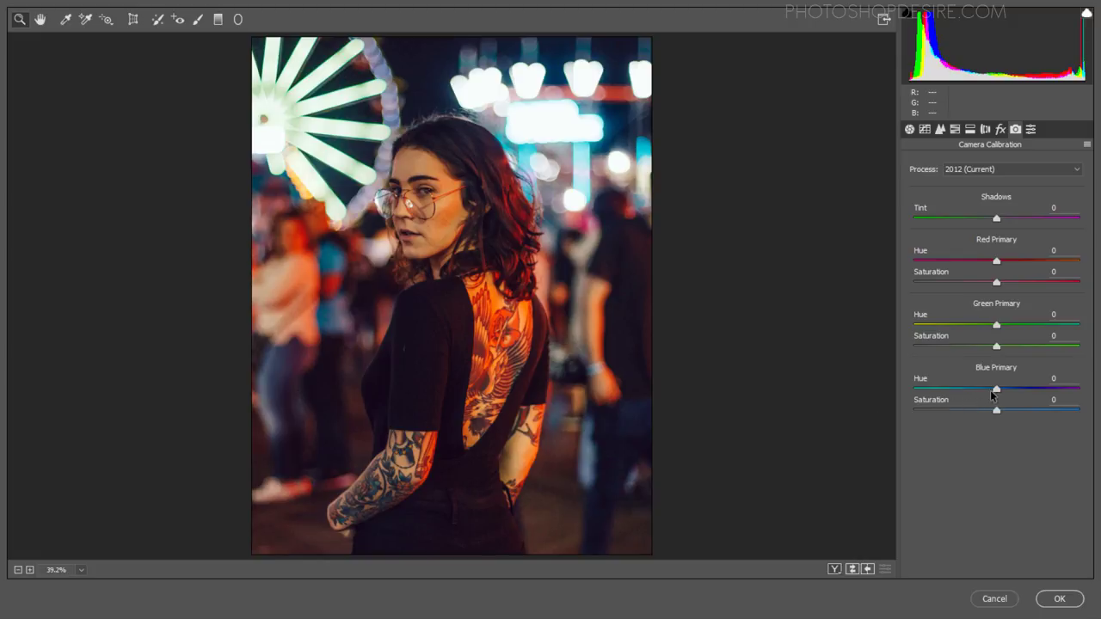
- Set Blue, Green and Red Primary hues to -100 and Red Primary saturation to -60
left_click_drag(995, 391, 867, 395)
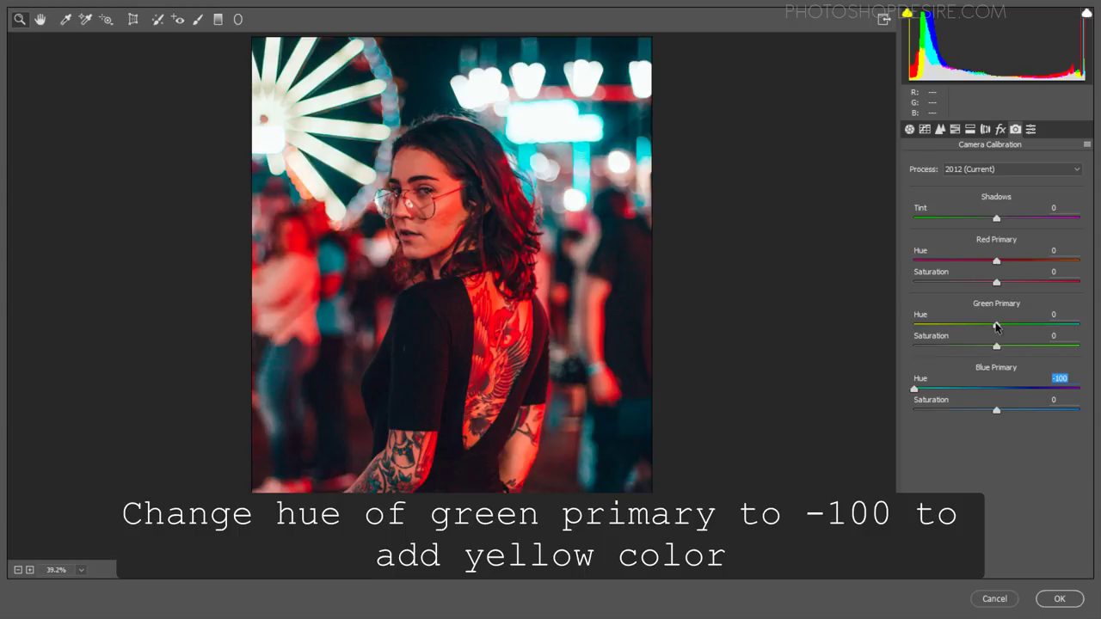
left_click_drag(996, 325, 887, 337)
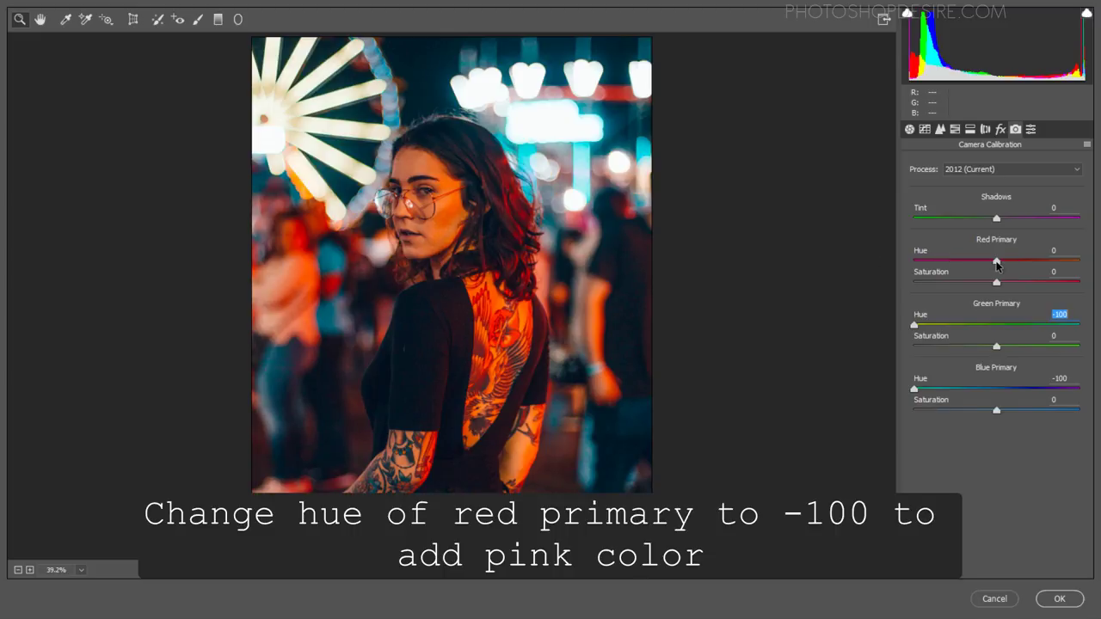
left_click_drag(995, 262, 878, 262)
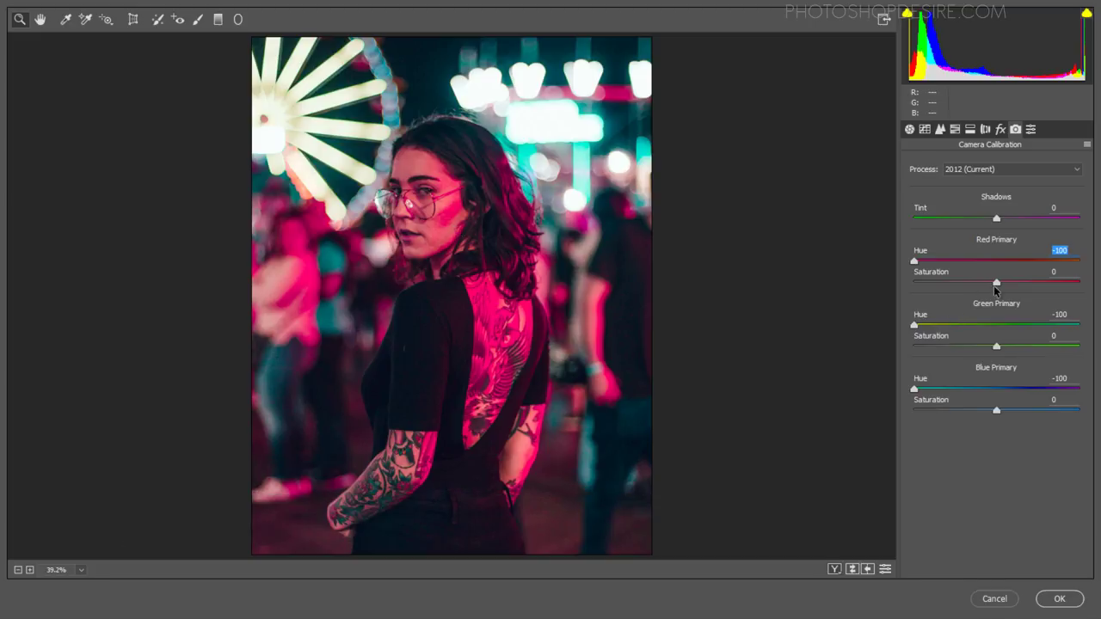
left_click_drag(996, 284, 936, 287)
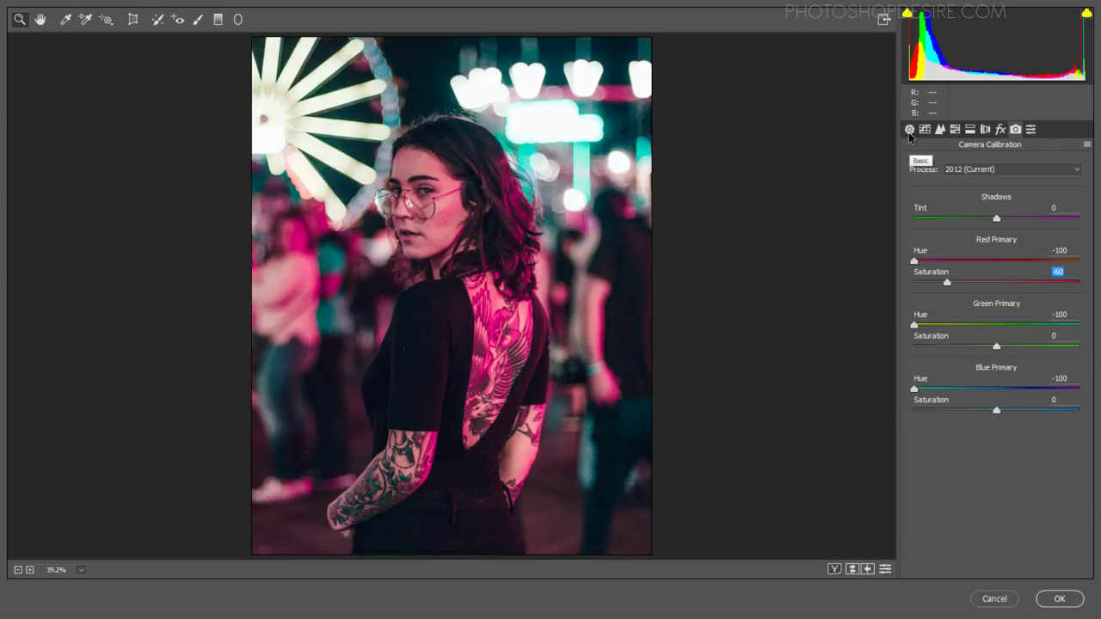
- Cool the Basic white balance Temperature to -35 for a teal cast
left_click(909, 130)
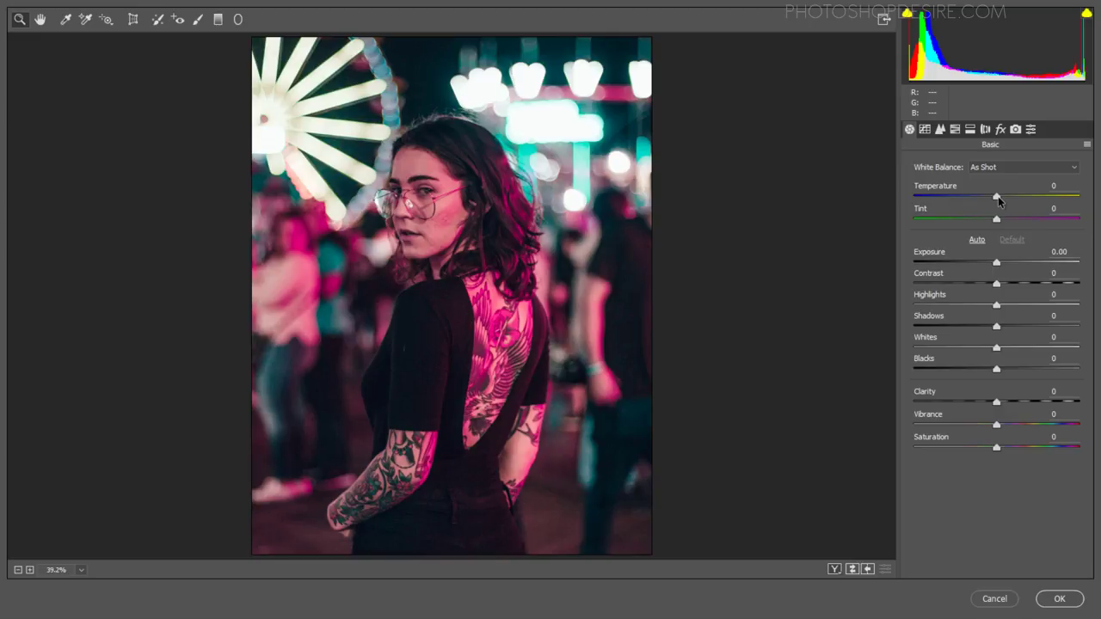
left_click_drag(997, 196, 974, 198)
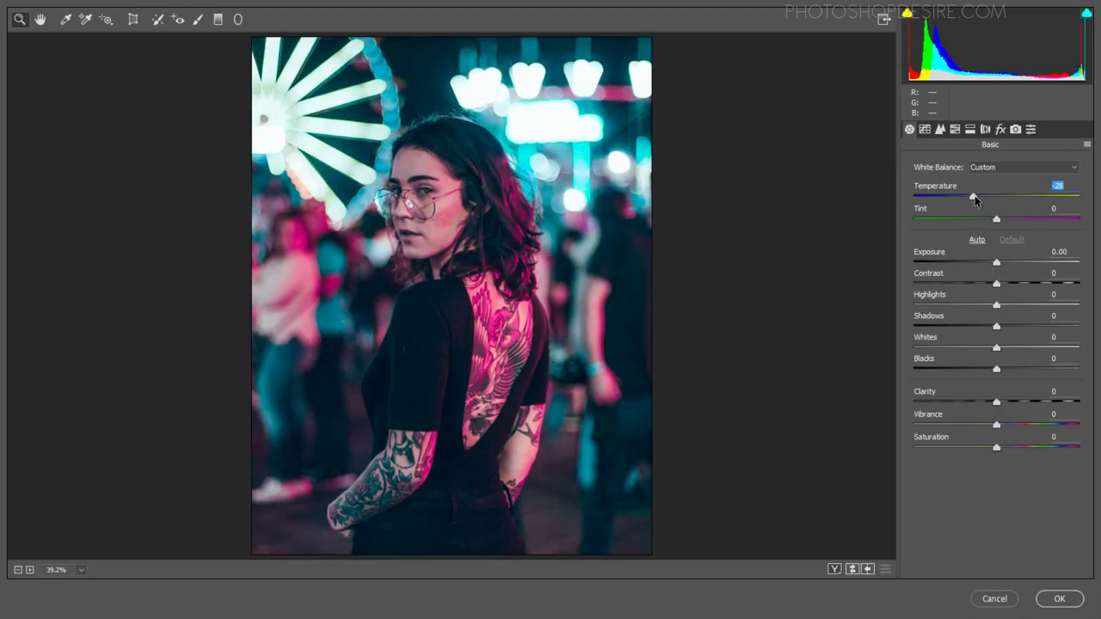
left_click_drag(974, 199, 968, 198)
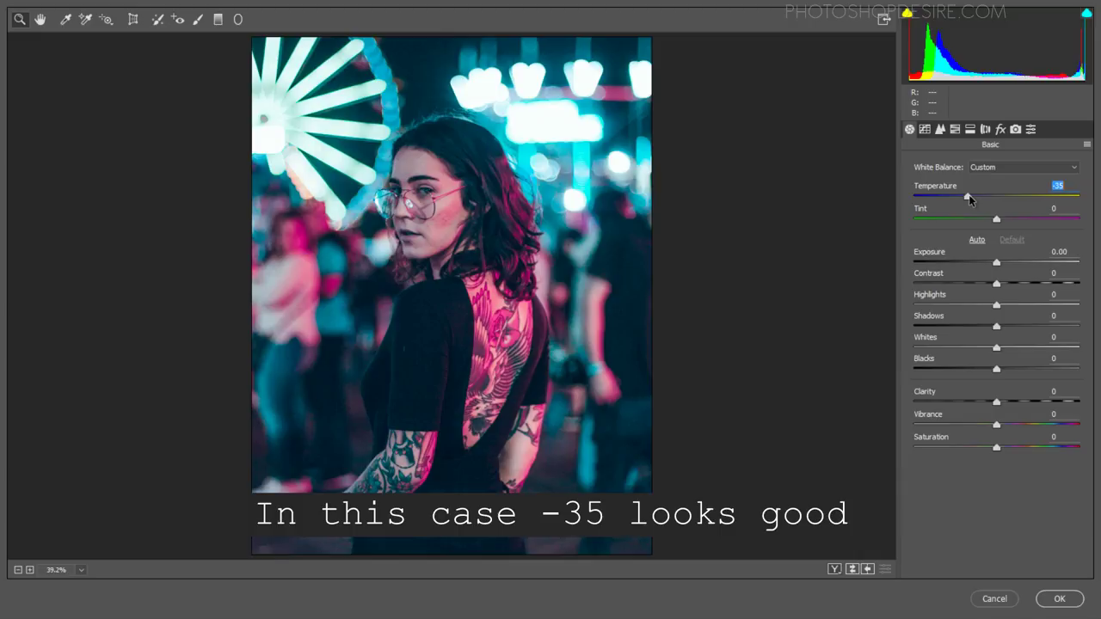
- Lower Camera Calibration Red Primary saturation further to about -65
left_click(1015, 129)
left_click_drag(946, 284, 932, 283)
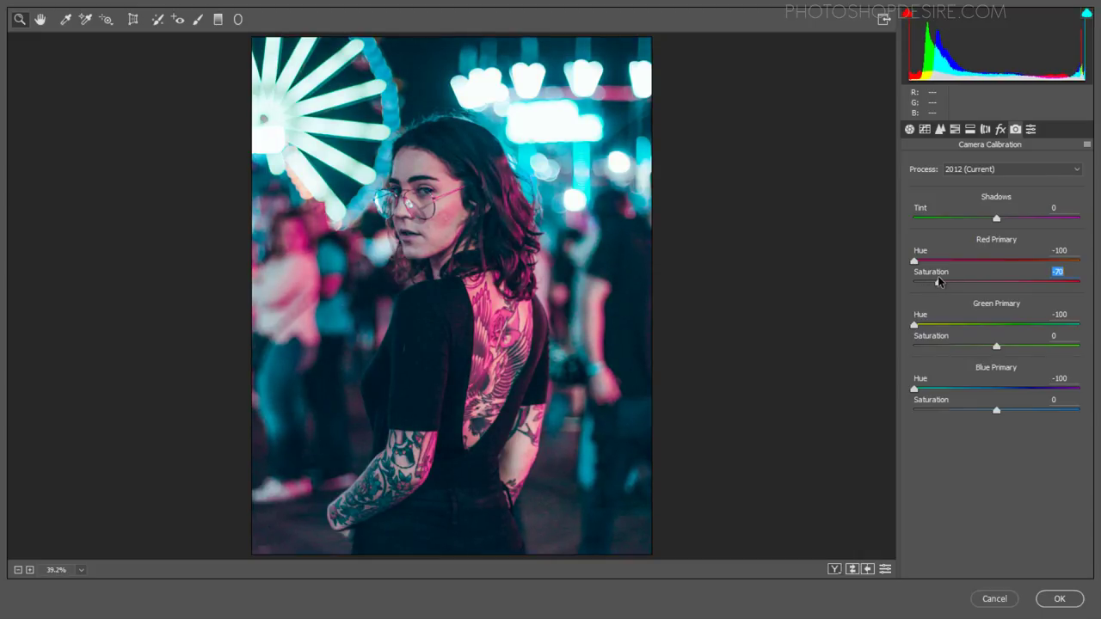
left_click_drag(938, 281, 941, 282)
left_click(909, 129)
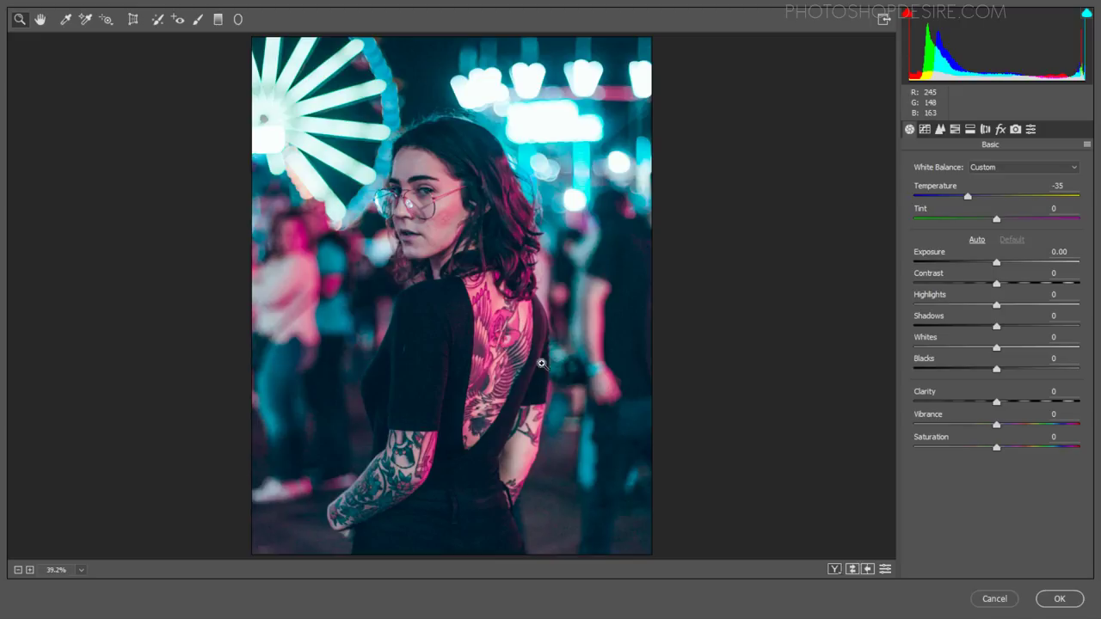
- Lift the tone curve's shadow point to Output 20 and apply the Camera Raw Filter
left_click(939, 130)
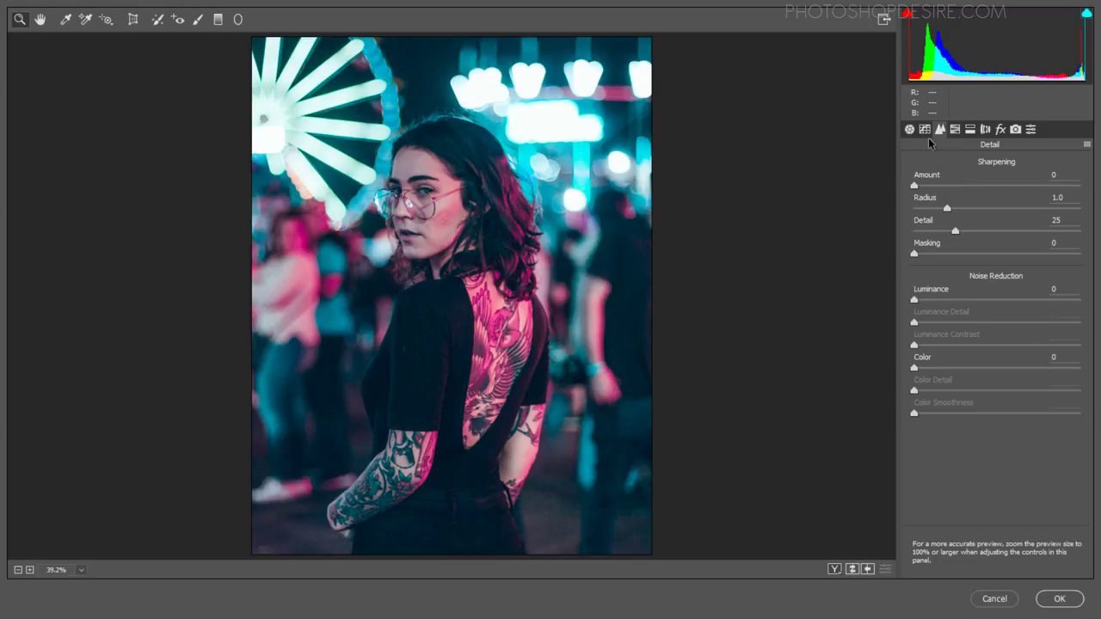
left_click(926, 130)
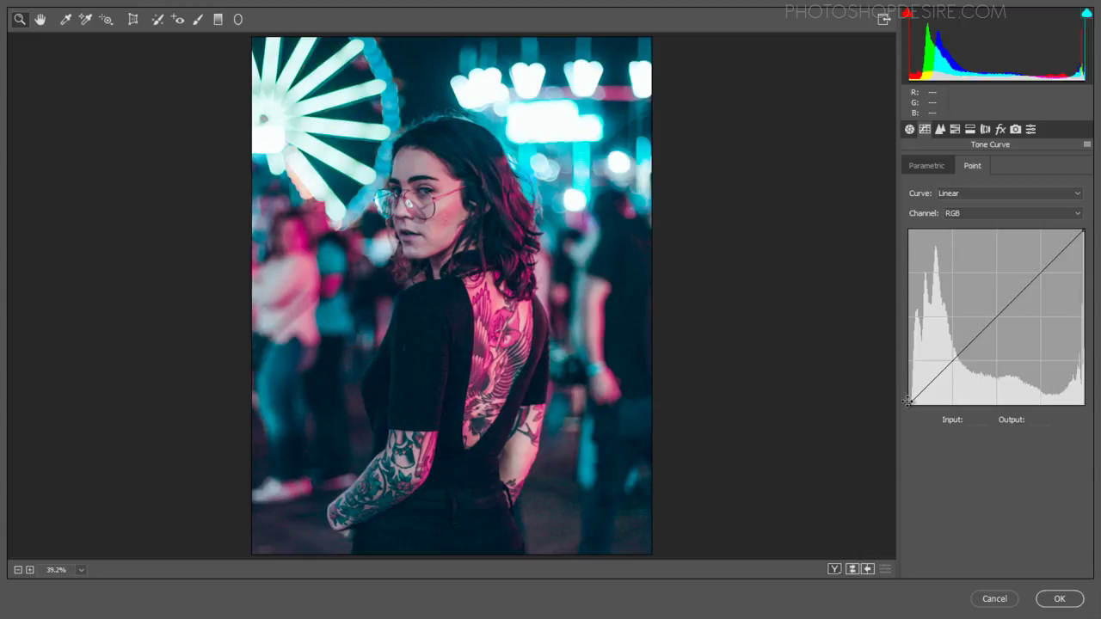
mouse_move(909, 404)
left_mouse_down()
mouse_move(933, 403)
mouse_move(921, 391)
left_mouse_up()
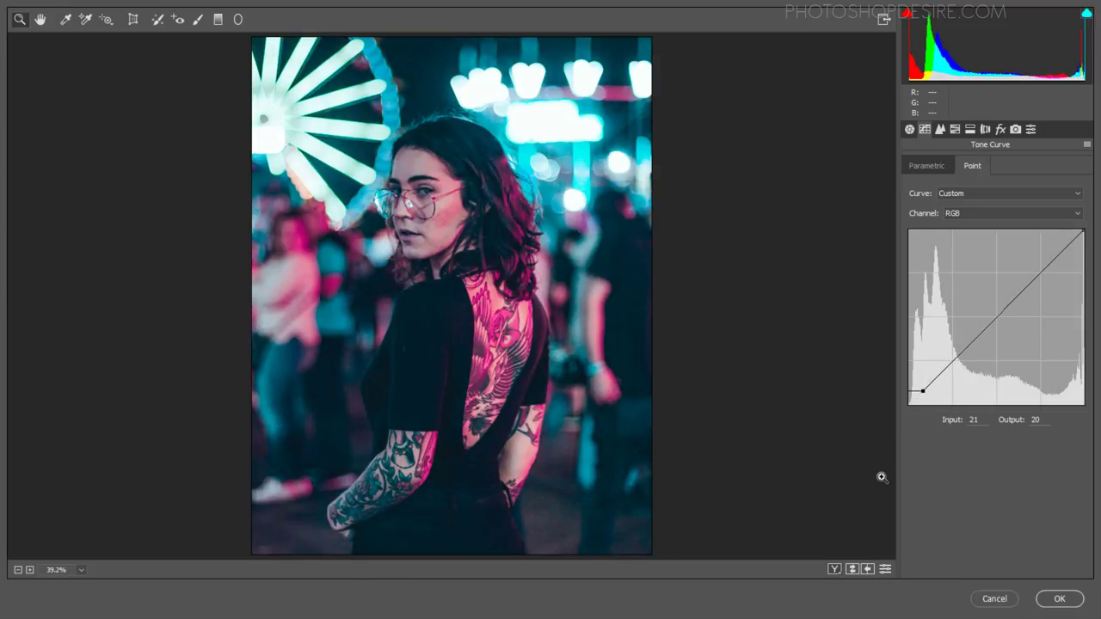
left_click(1057, 599)
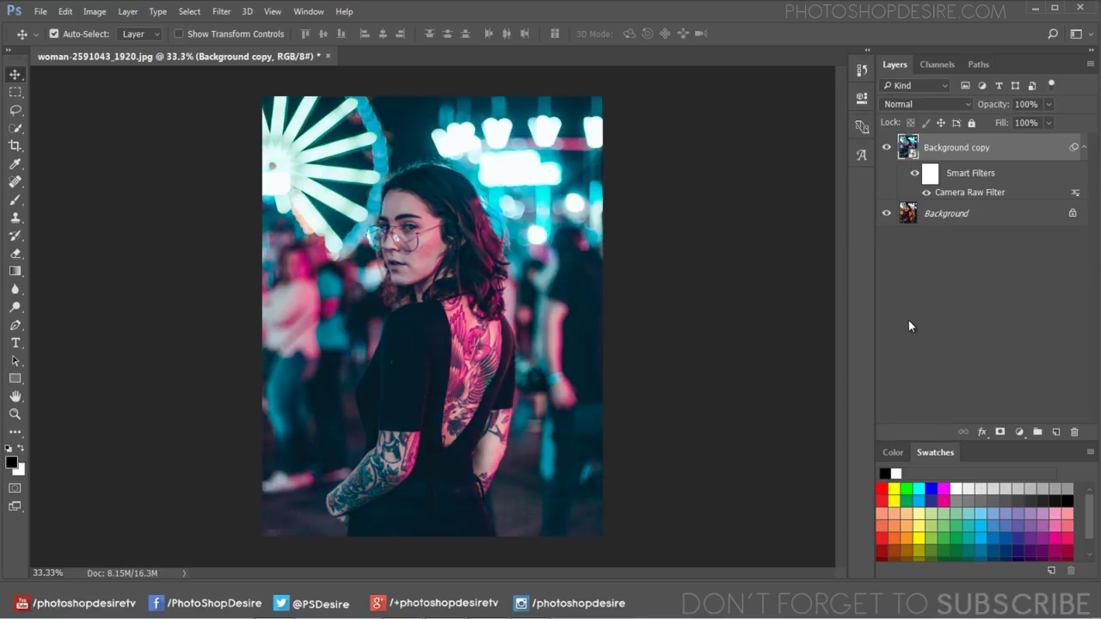
- Compare the graded layer with the original, then reopen Camera Raw's Presets list
left_click(886, 148)
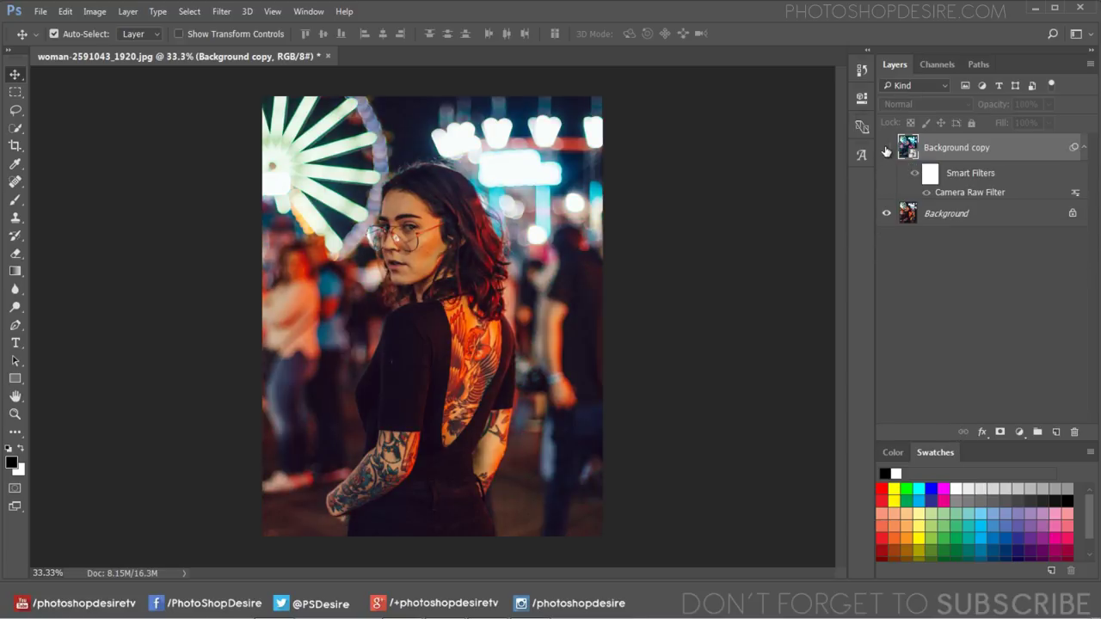
left_click(886, 147)
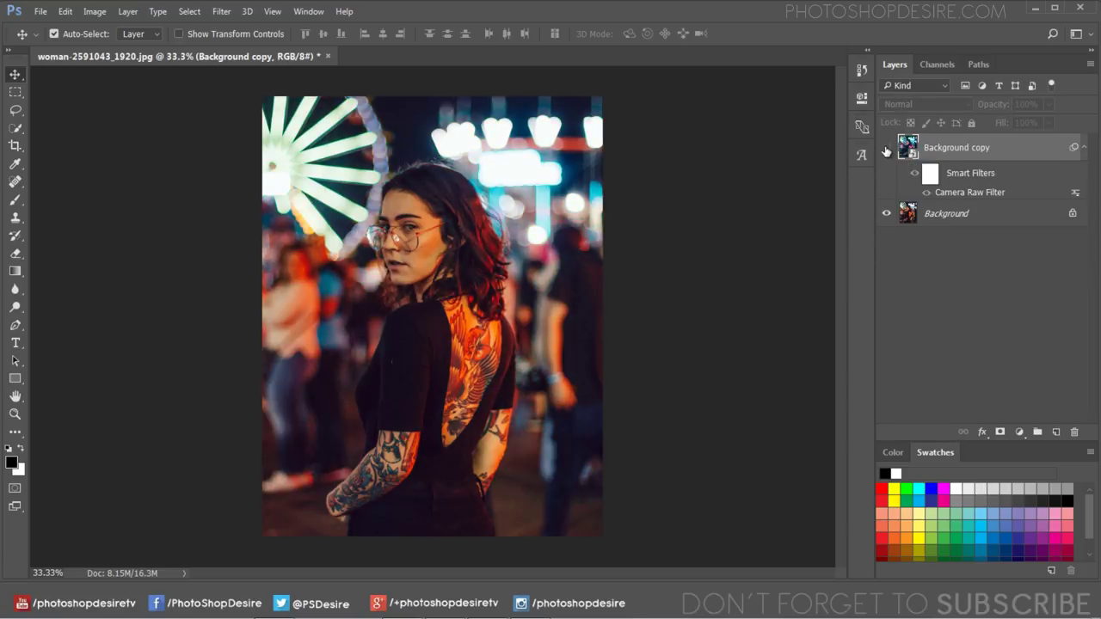
double_click(954, 193)
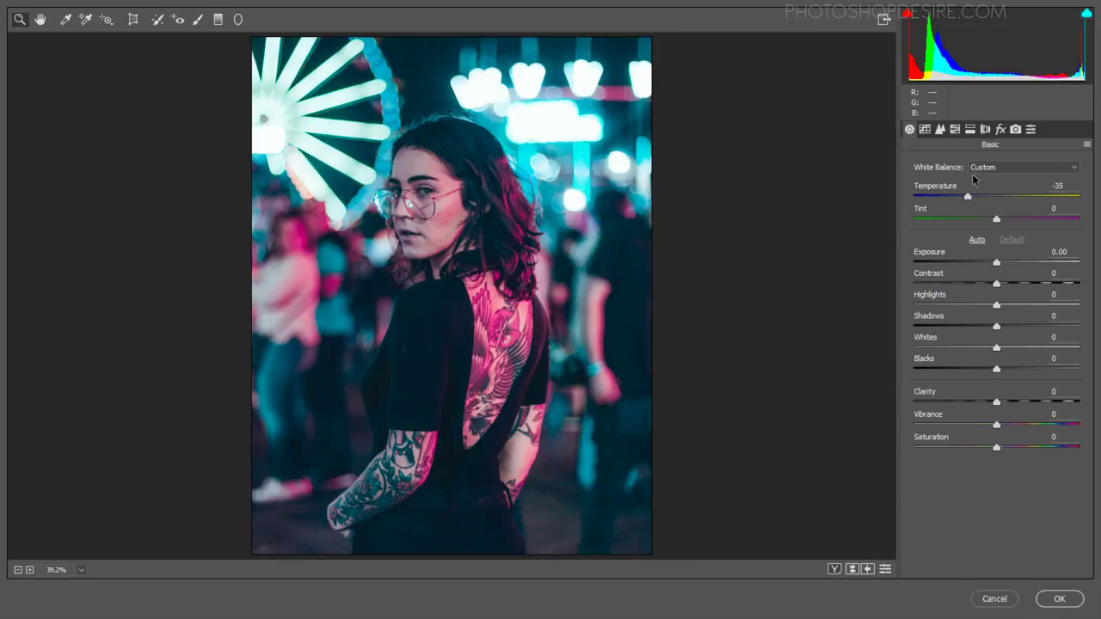
left_click(924, 129)
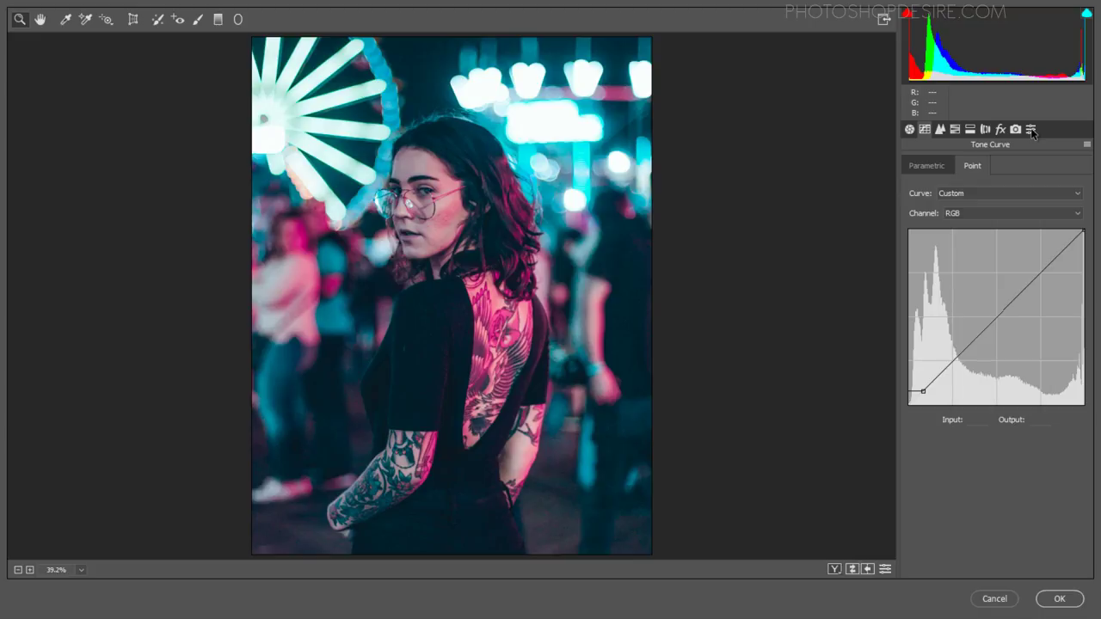
left_click(1031, 129)
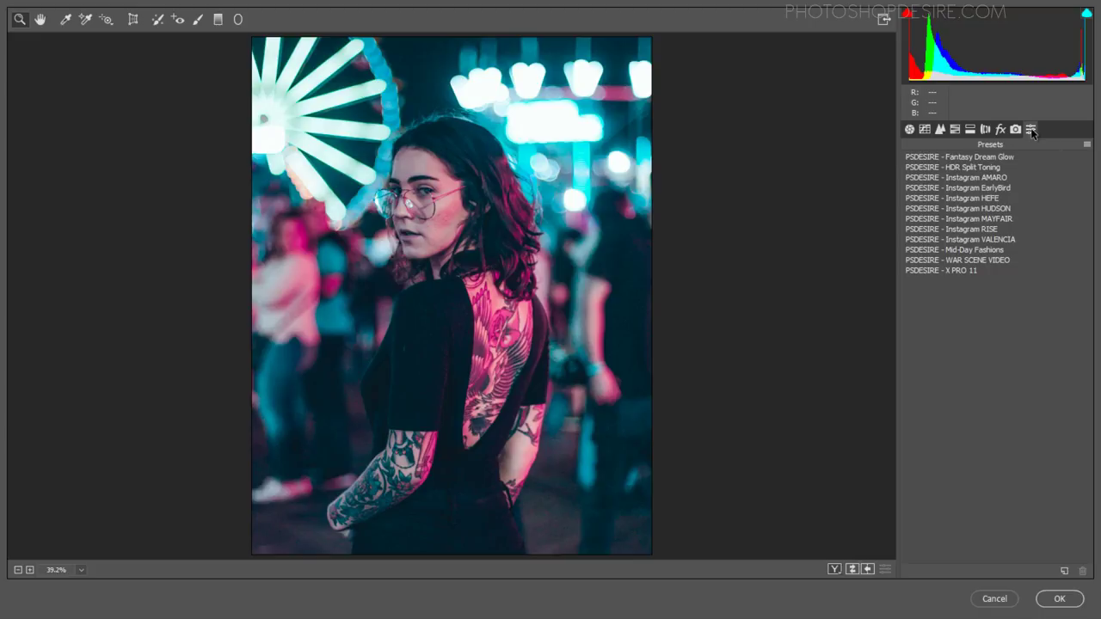
- Save the current settings as Camera Raw preset 'PSDESIRE - BRENDONWOEFEL STYLE' and apply the filter
left_click(1087, 144)
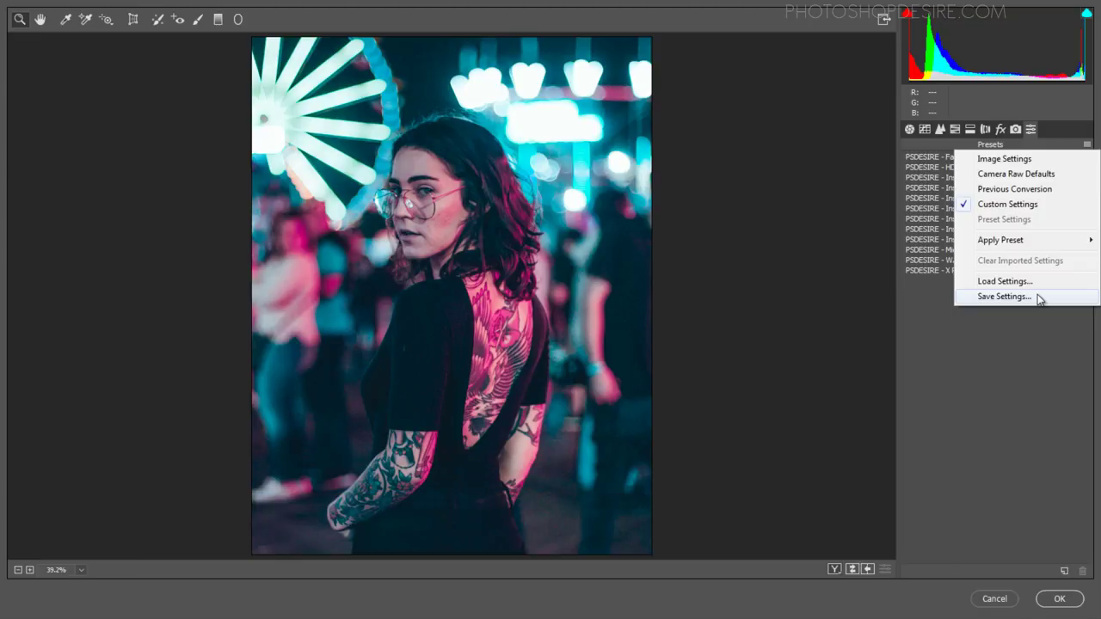
left_click(1003, 296)
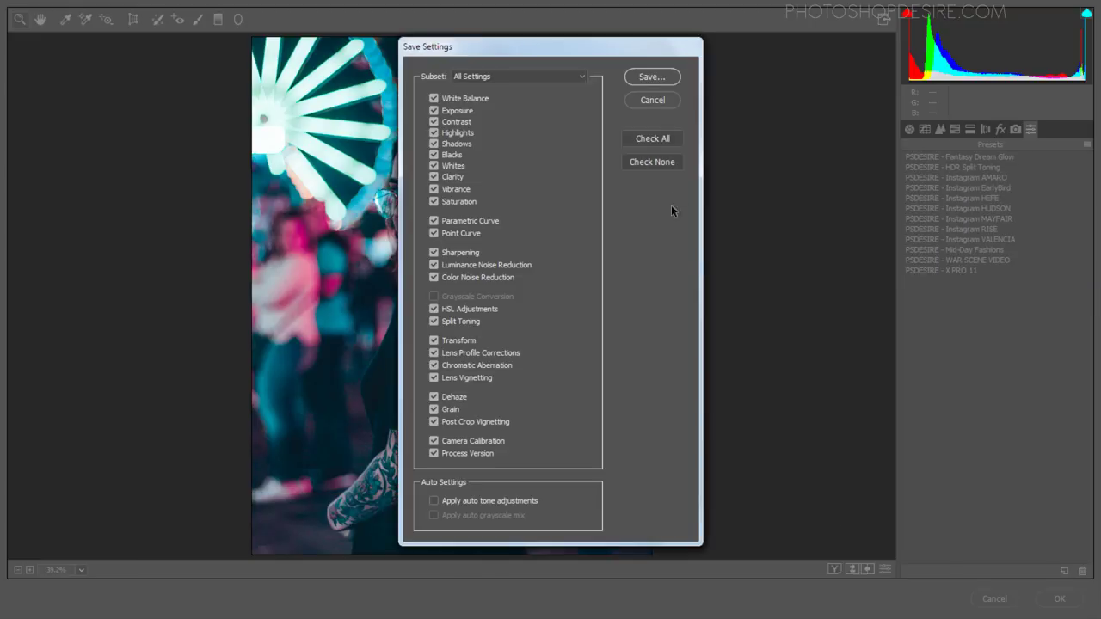
left_click(651, 76)
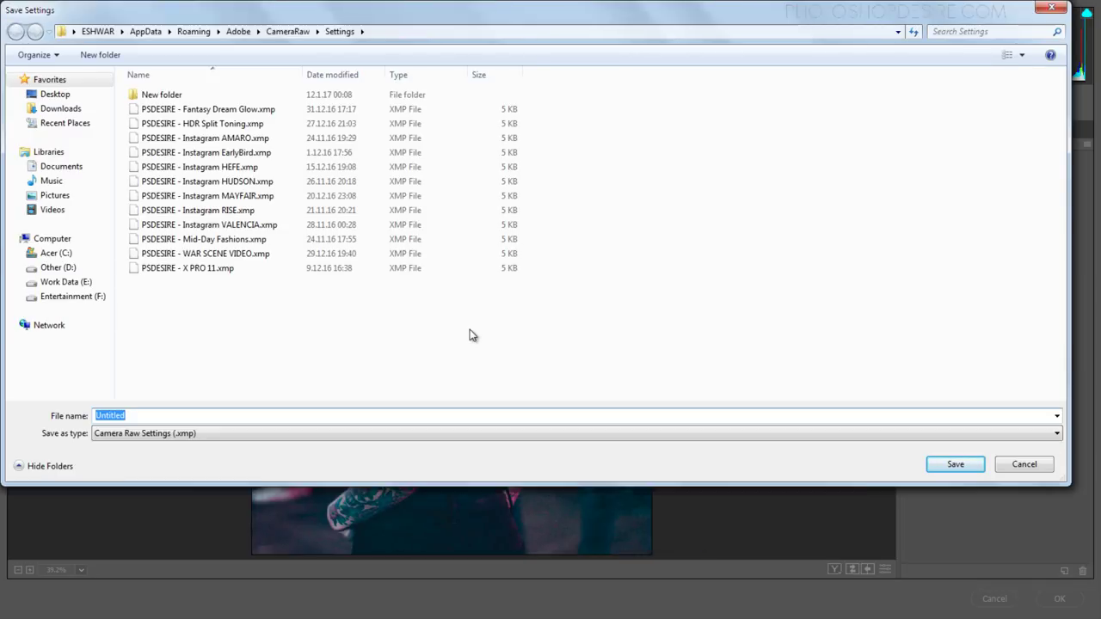
type("PSDESIRE")
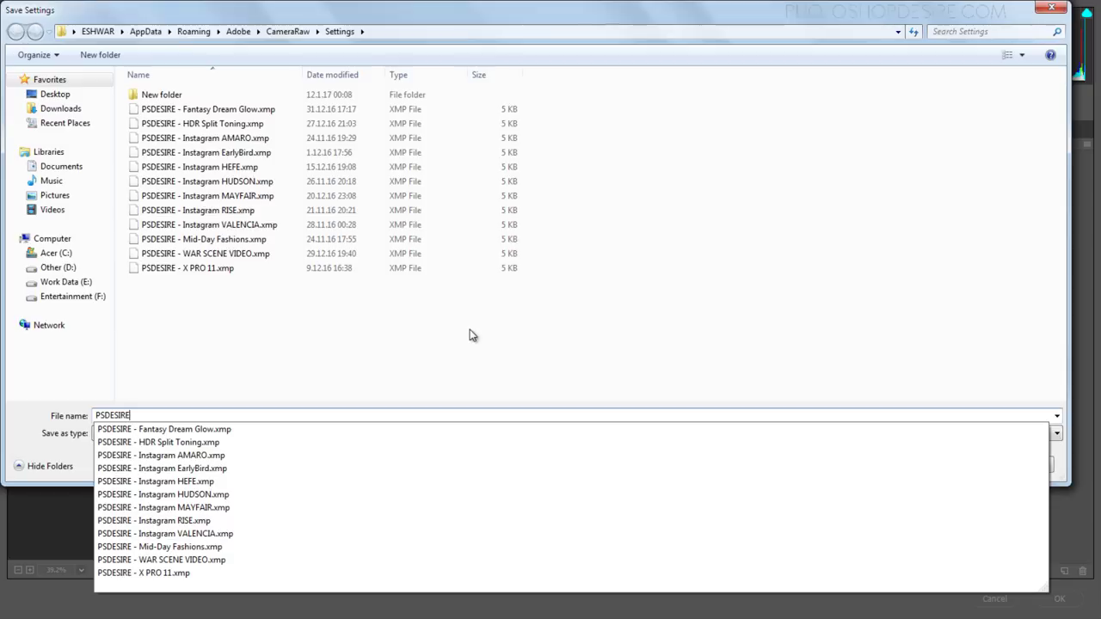
type(" - BREND")
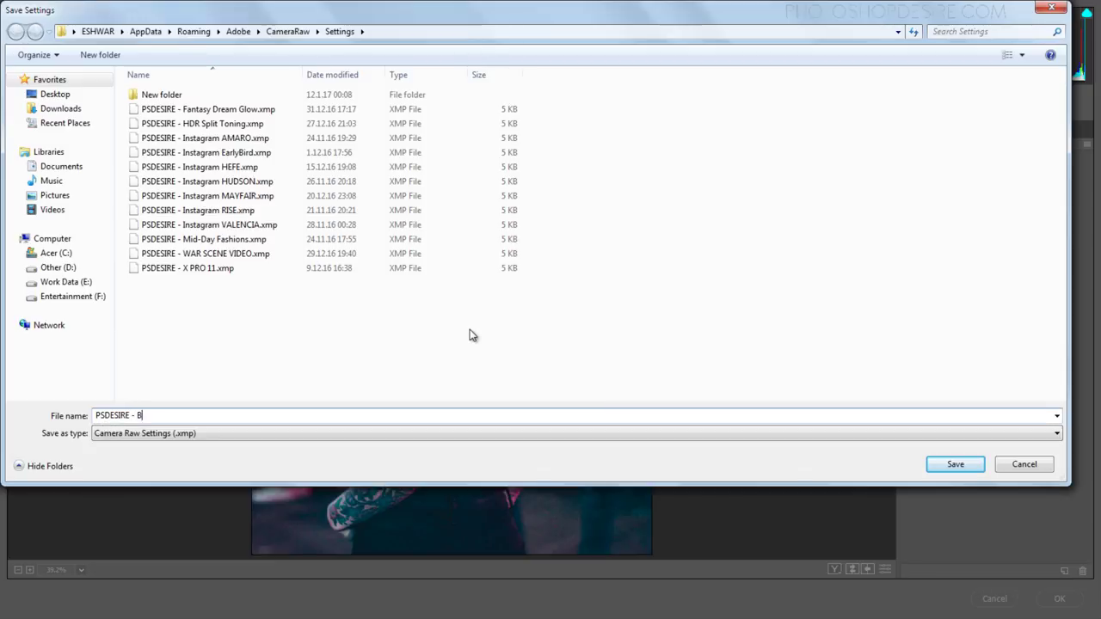
type("ON")
type("WOEFEL")
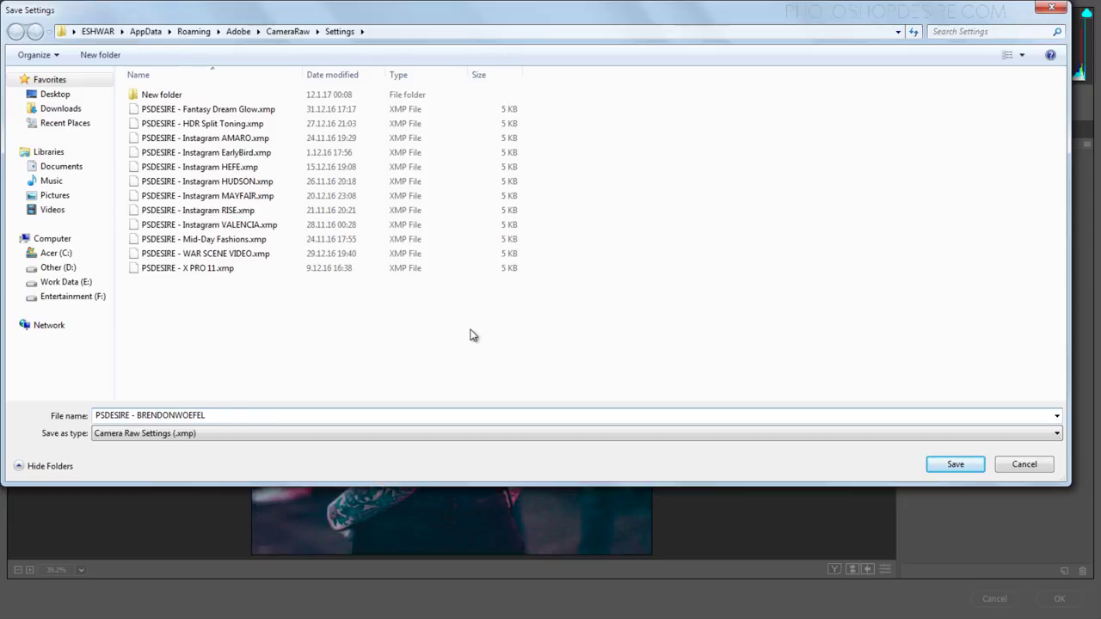
type("STYLE")
left_click(945, 466)
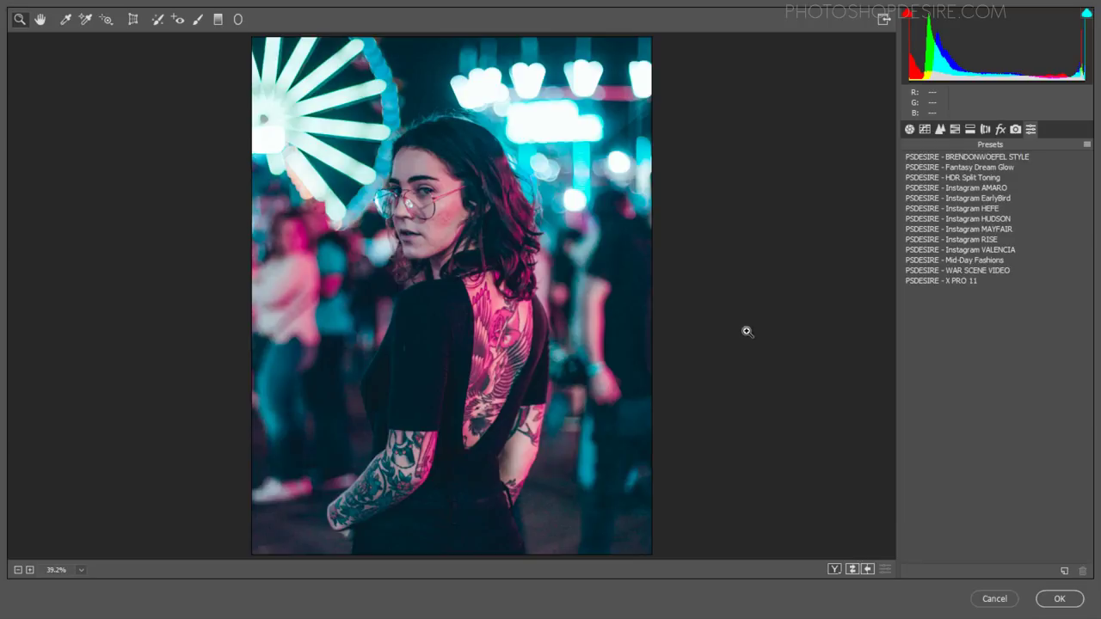
left_click(989, 159)
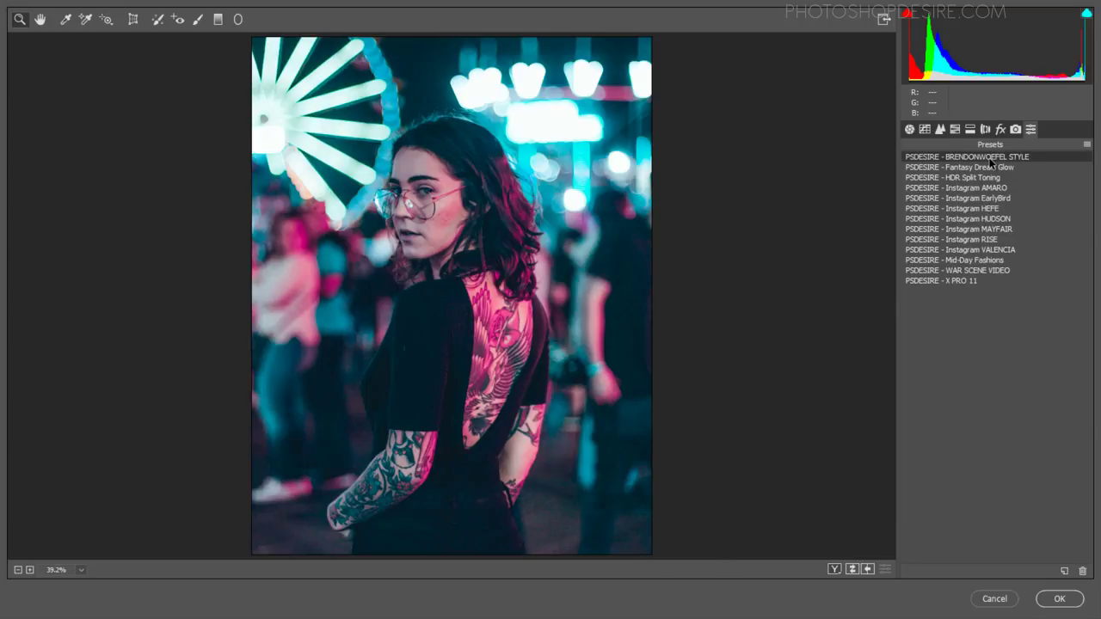
left_click(1051, 601)
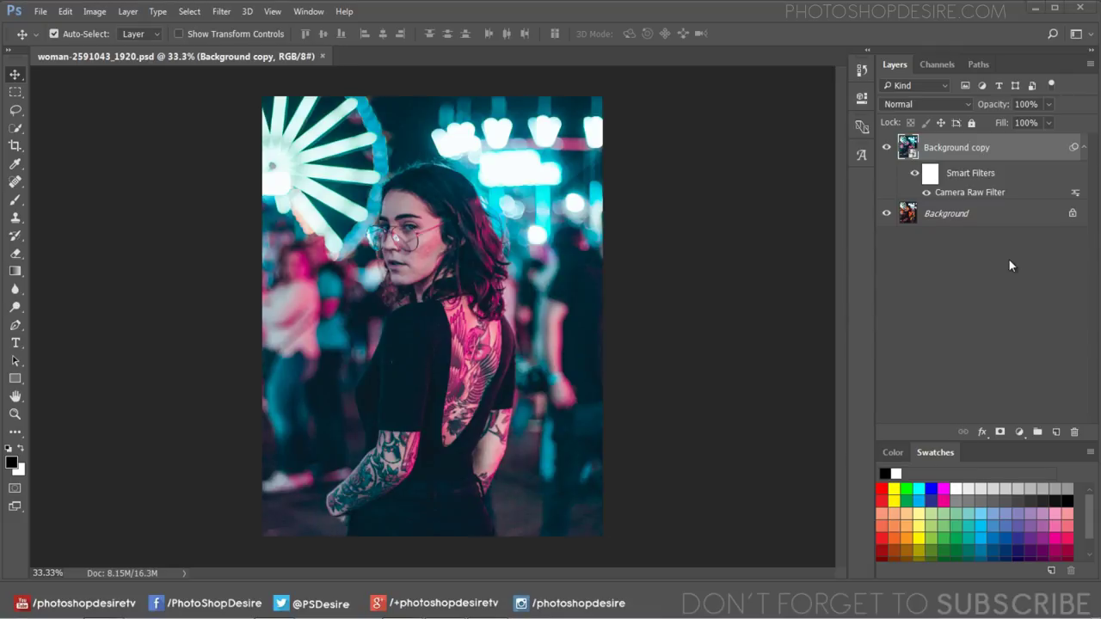
- Delete the graded Background copy layer
right_click(939, 149)
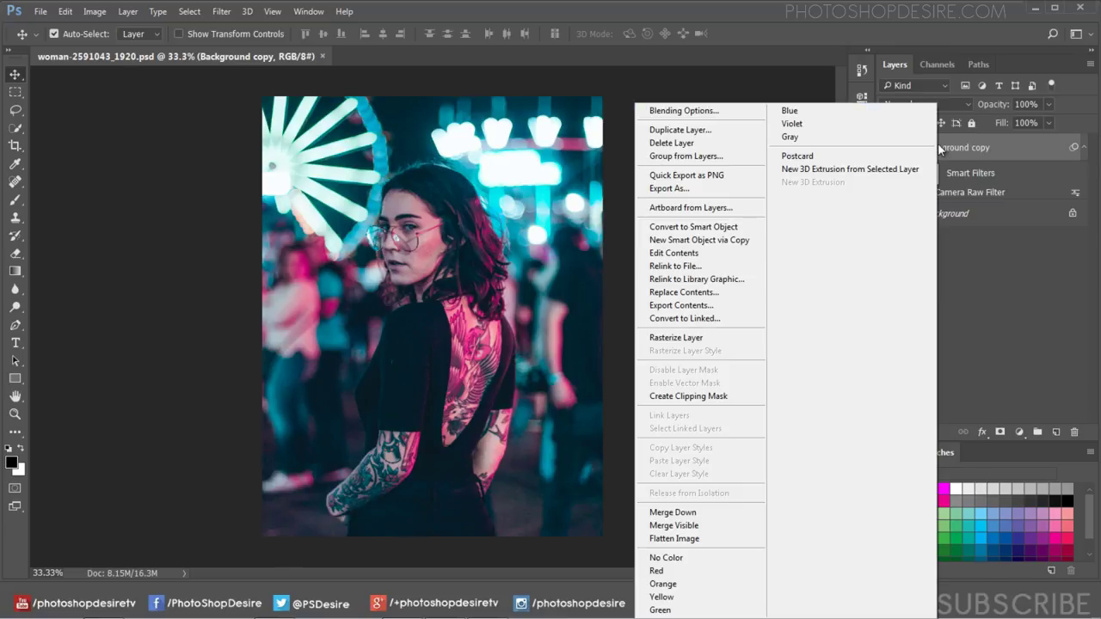
left_click(679, 143)
left_click(494, 235)
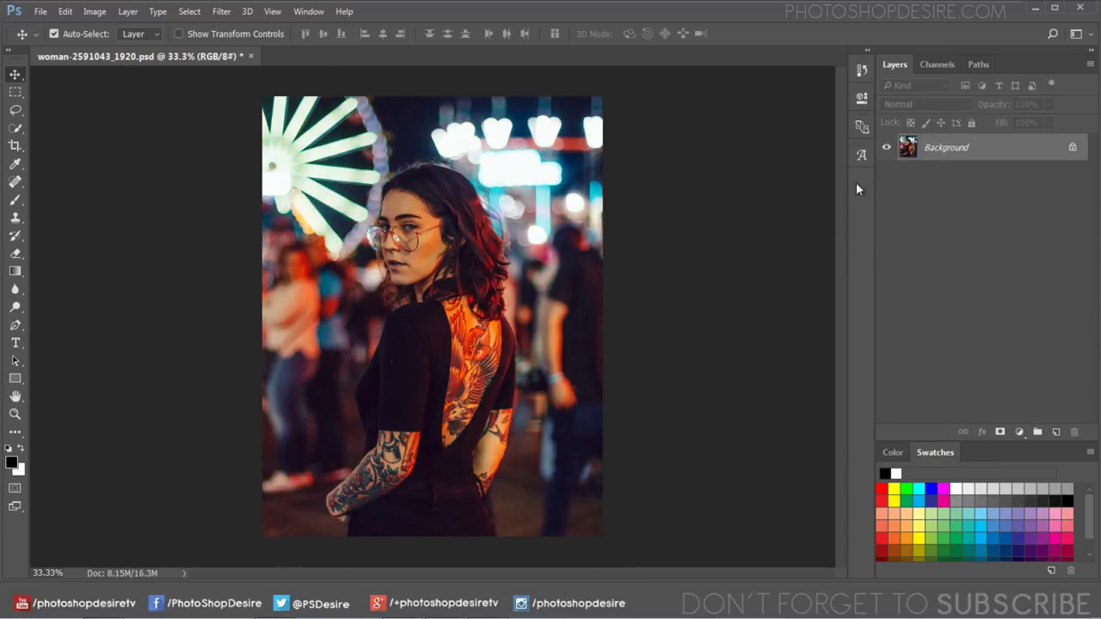
- Duplicate Background into a fresh, ungraded copy and launch the Camera Raw Filter on it
right_click(938, 149)
left_click(973, 179)
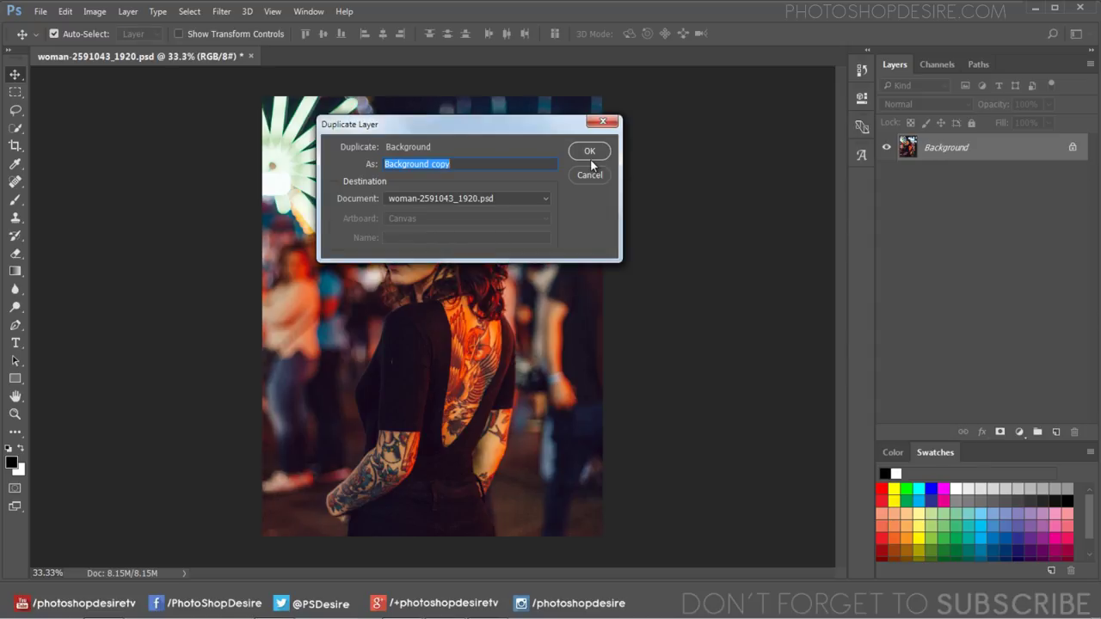
left_click(590, 152)
left_click(221, 11)
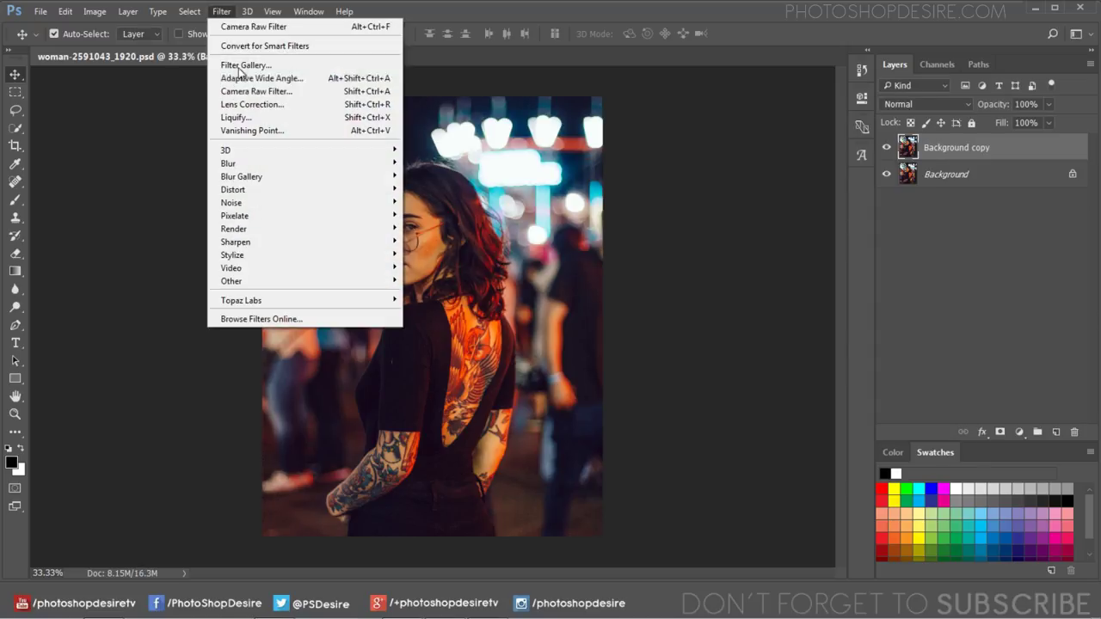
left_click(250, 91)
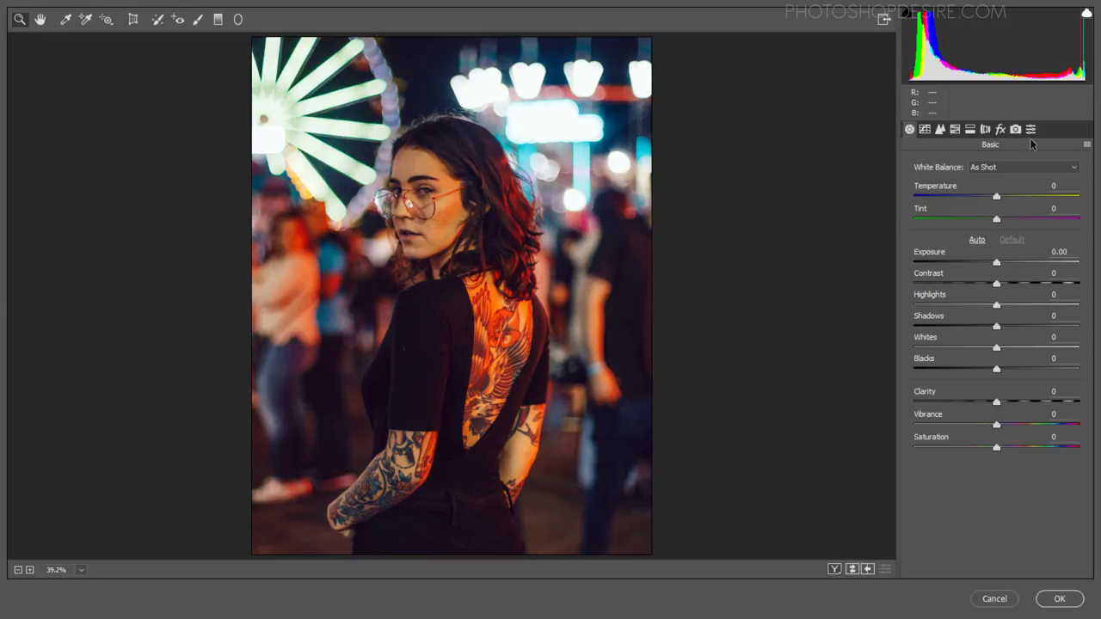
- Apply the PSDESIRE - BRENDONWOEFEL STYLE Camera Raw preset, then hide the layer to compare
left_click(1031, 129)
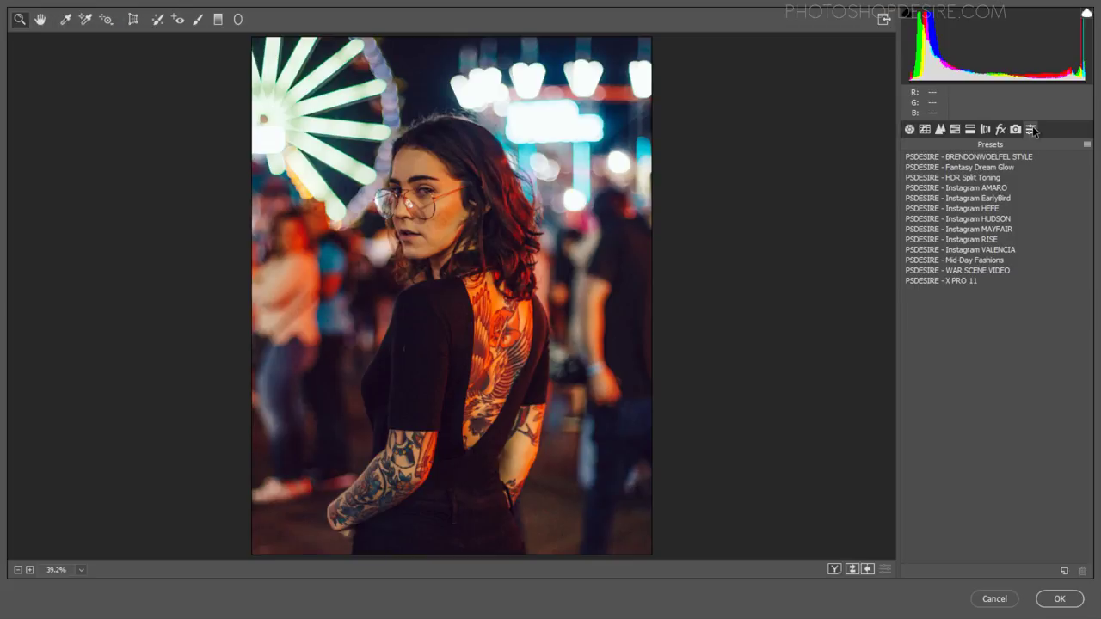
left_click(991, 157)
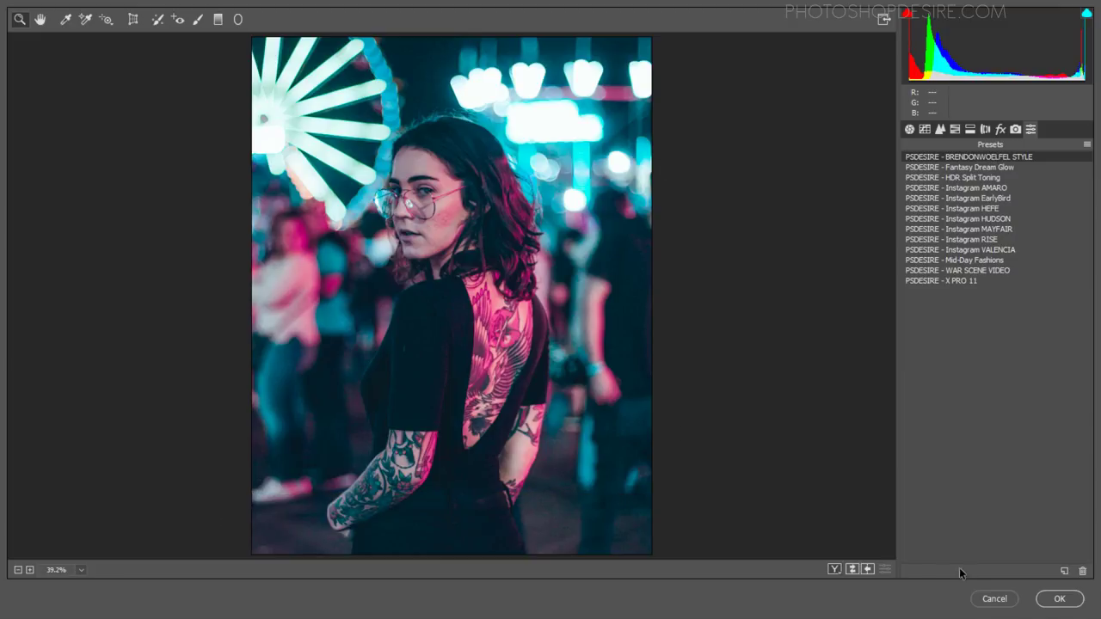
left_click(1054, 600)
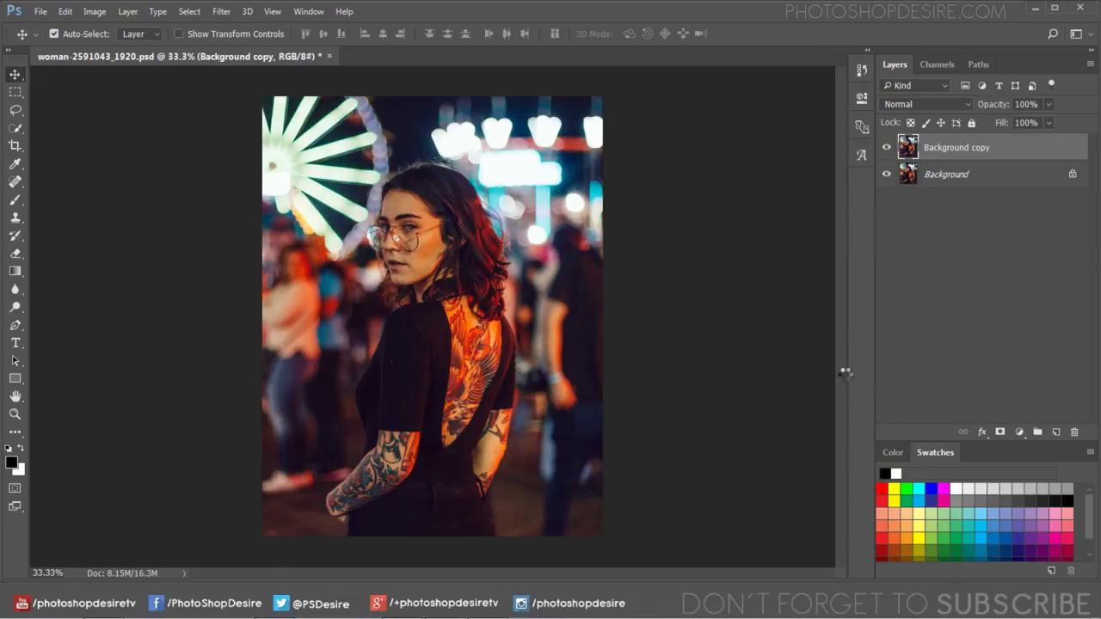
left_click(886, 147)
- Re-show the graded layer, then open the string-lights photo in Lightroom's Develop module
left_click(886, 147)
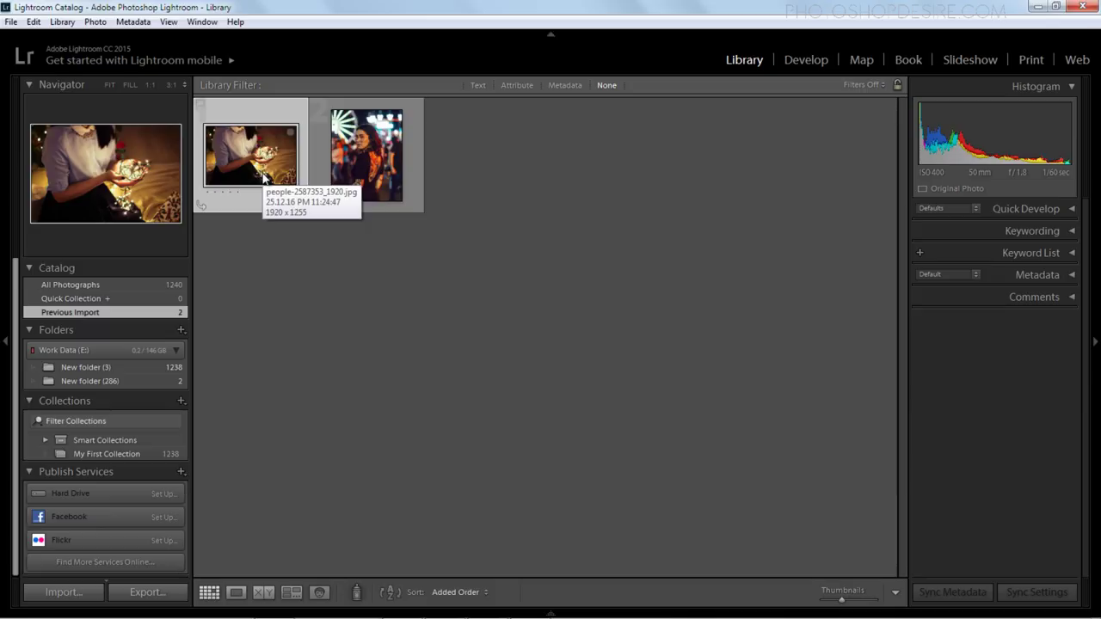
double_click(258, 159)
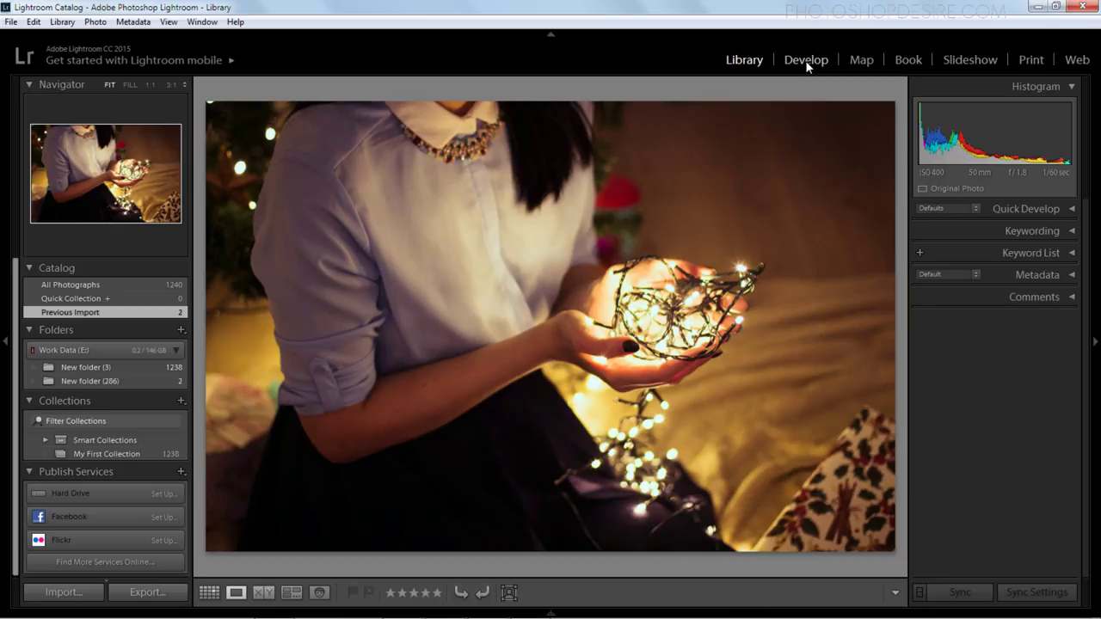
left_click(807, 62)
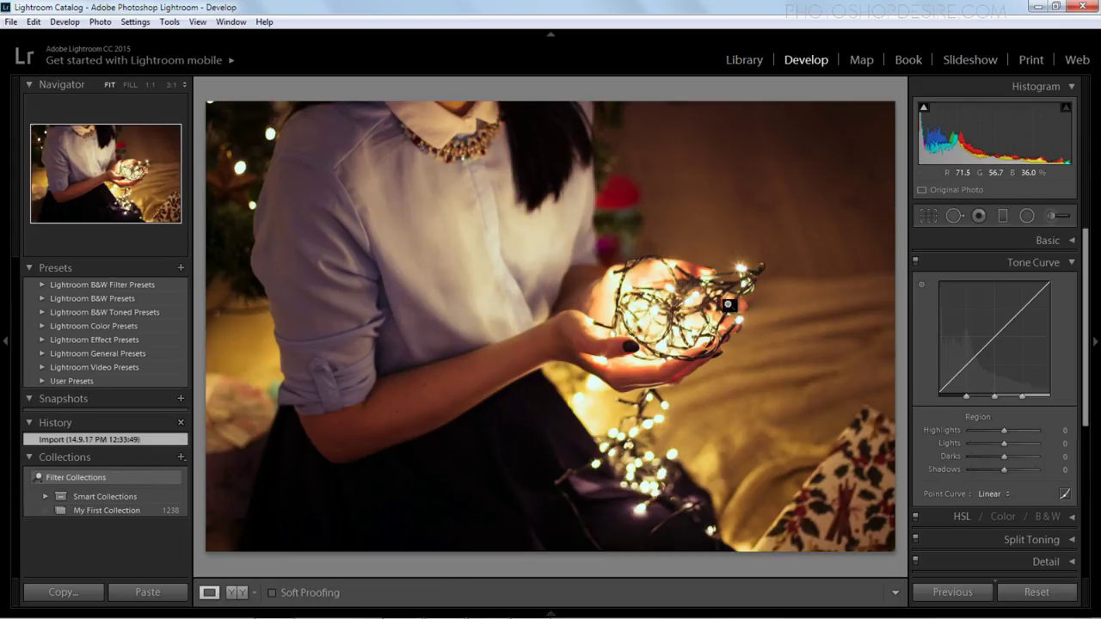
- In Camera Calibration, set Red, Green and Blue Primary Hue to -100 and Red Saturation to -36
left_click(1071, 262)
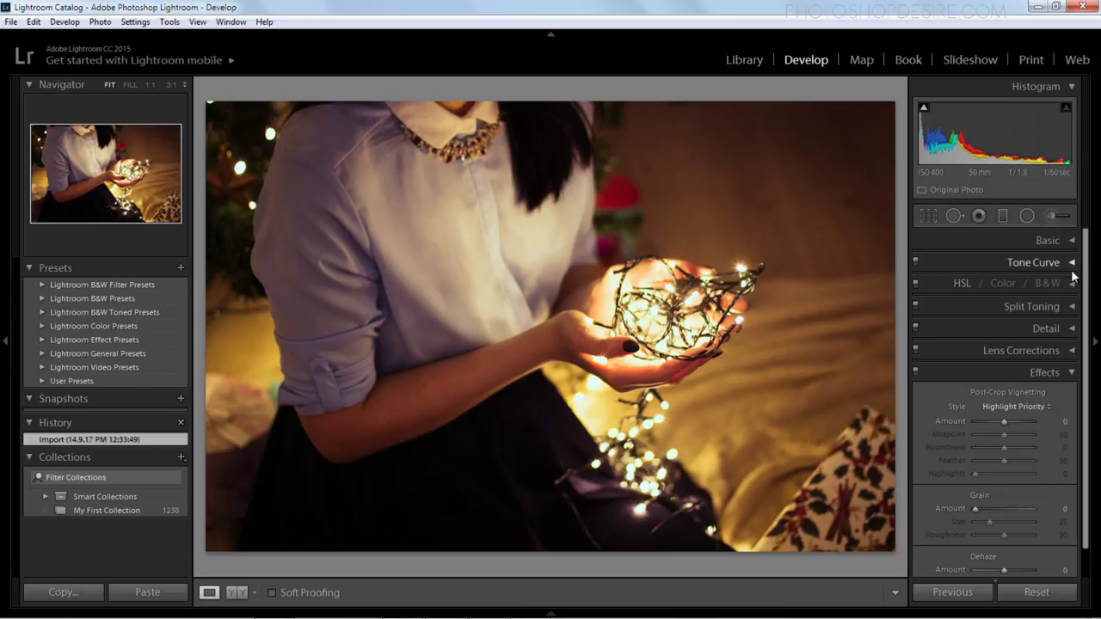
left_click(1071, 372)
left_click(1070, 393)
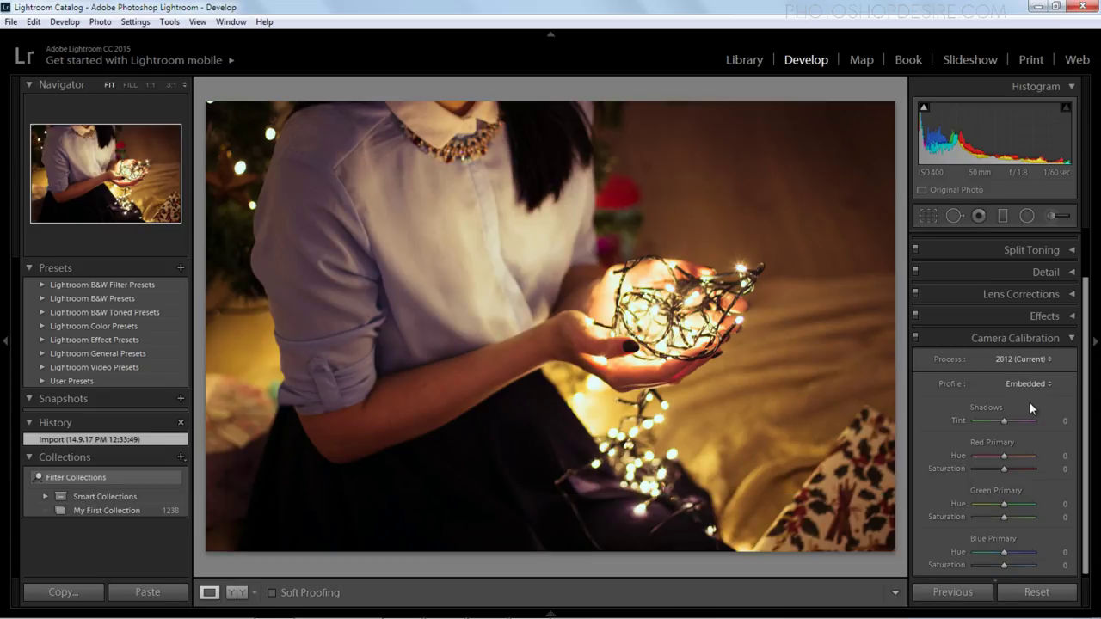
scroll(1029, 402, "down", 1)
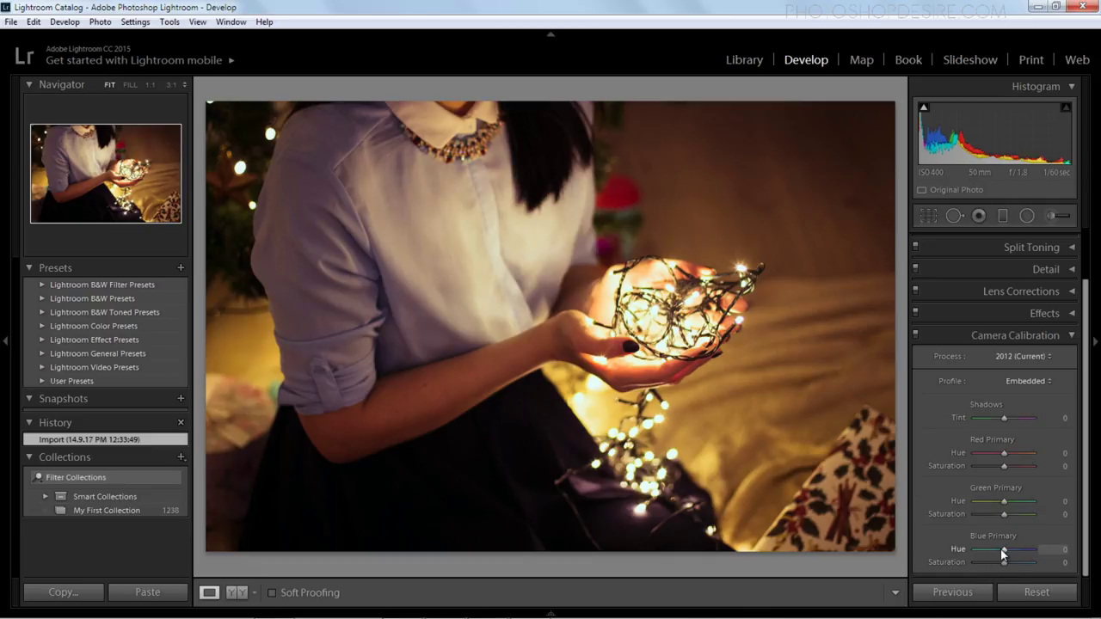
left_click_drag(1002, 549, 951, 552)
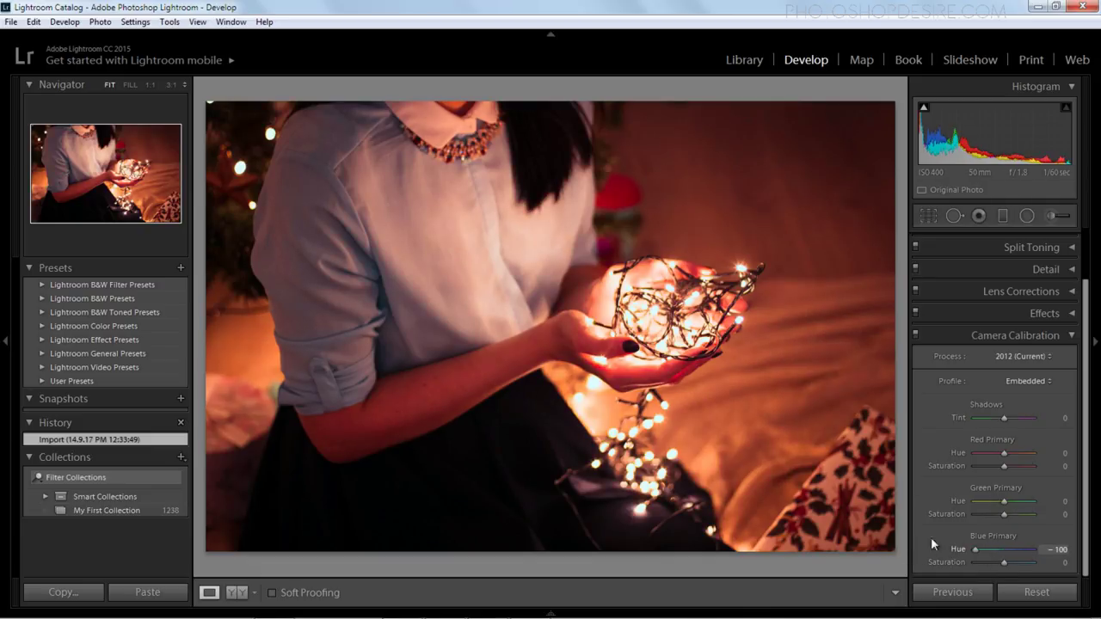
left_click_drag(1004, 501, 951, 501)
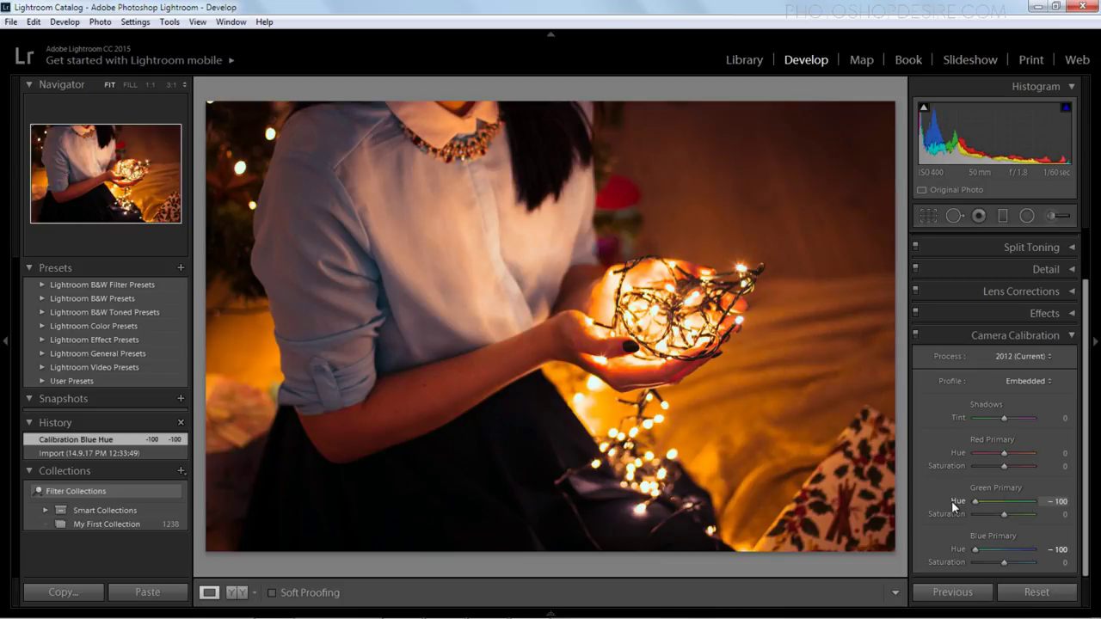
left_click_drag(1003, 453, 938, 460)
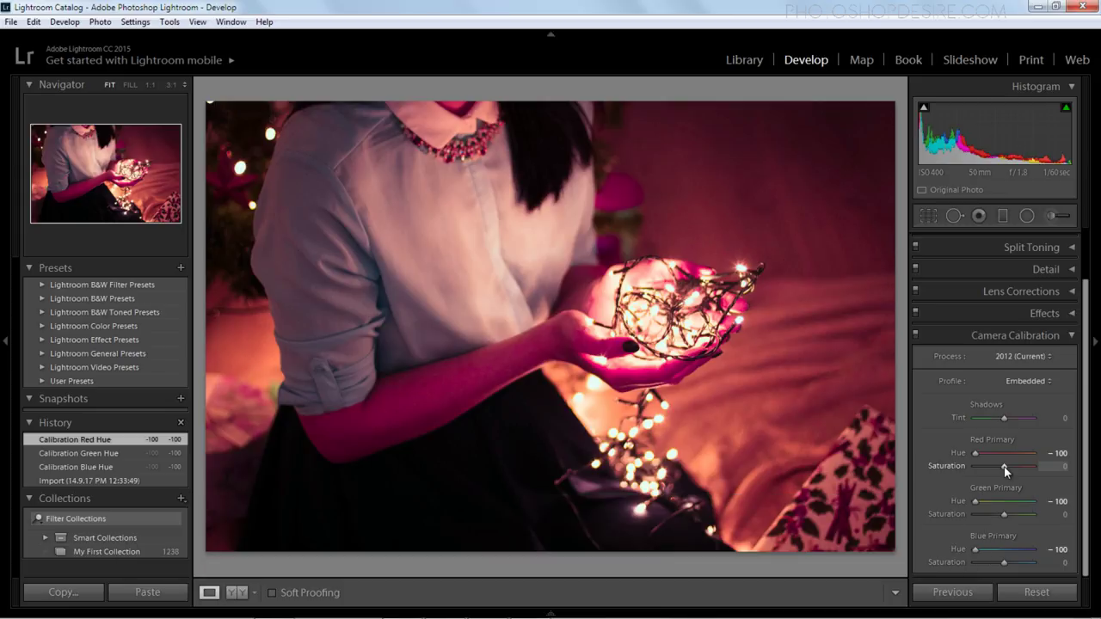
left_click_drag(1004, 466, 994, 466)
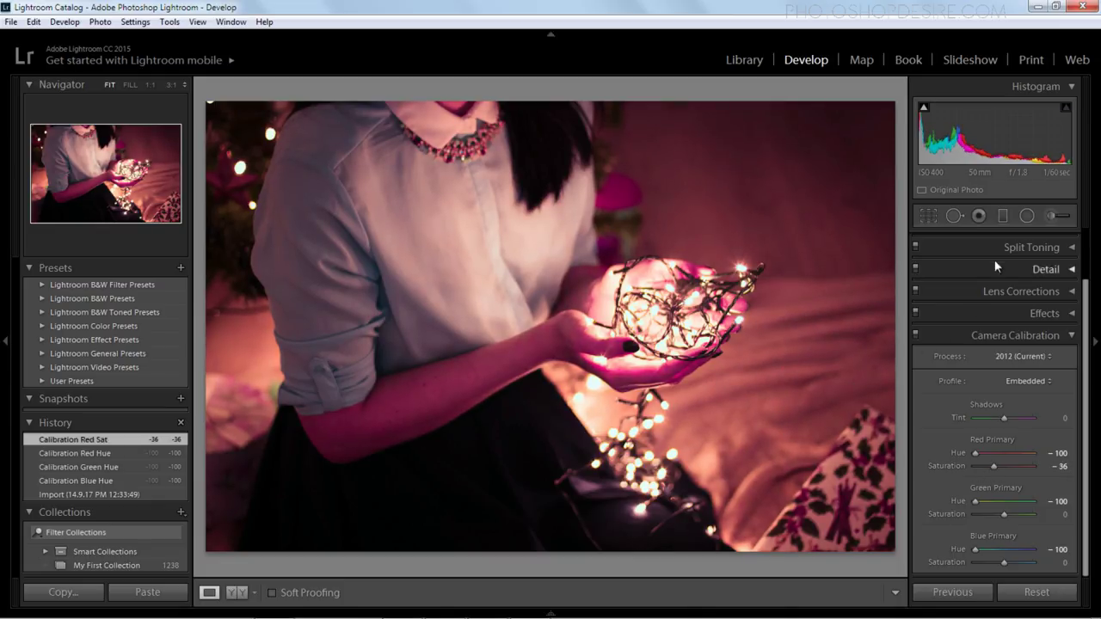
scroll(1037, 290, "up", 2)
scroll(1040, 301, "up", 2)
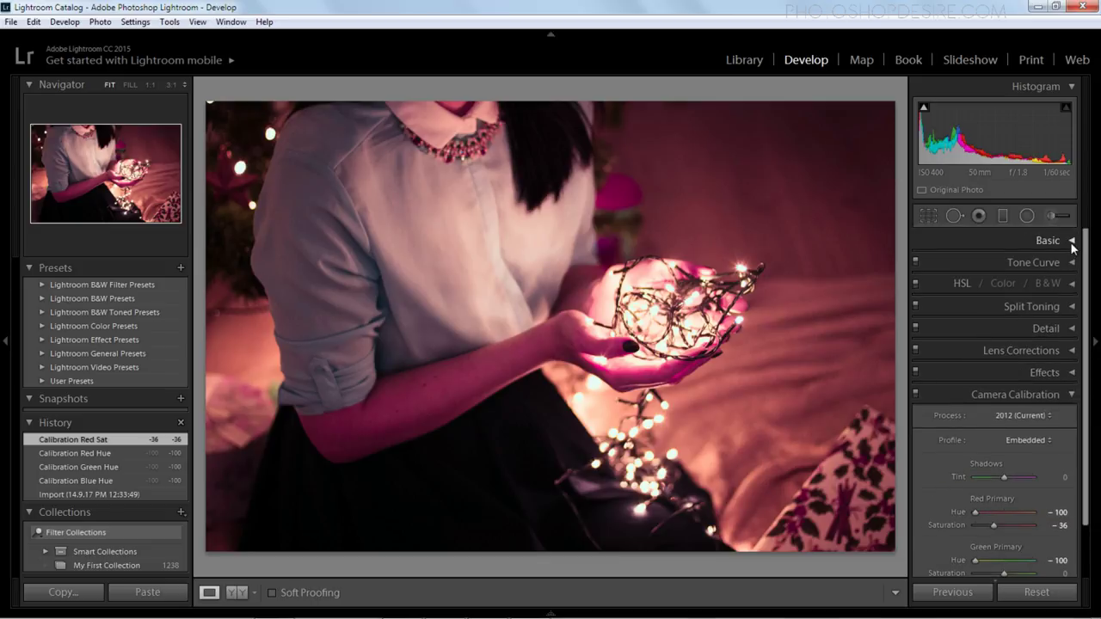
- Set the Basic panel Temp to -45, then switch to the Tone Curve panel
left_click(1071, 243)
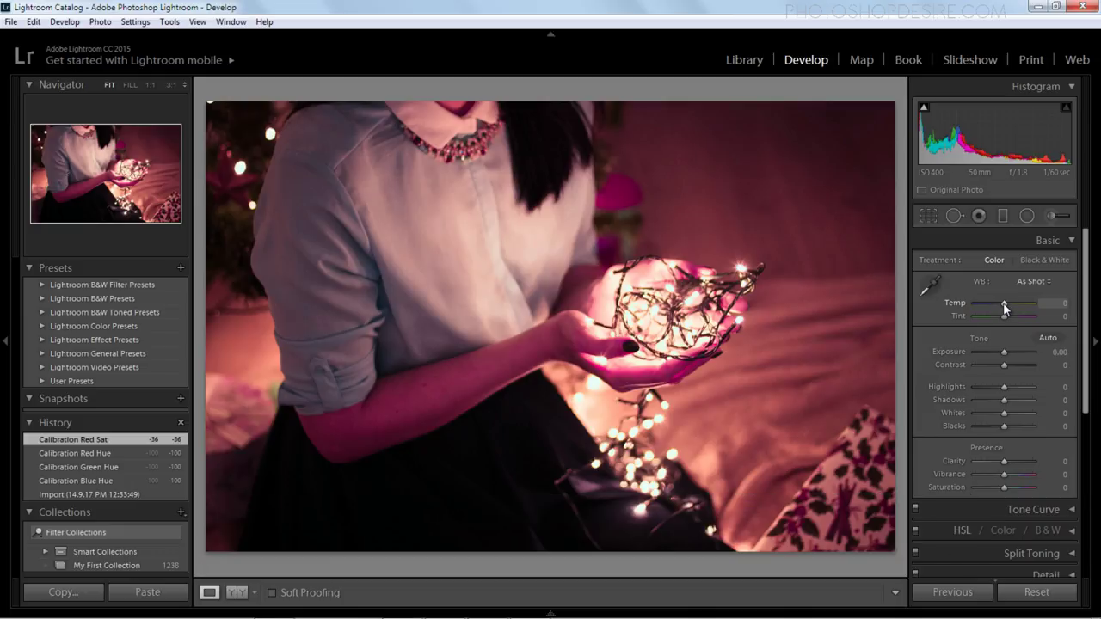
left_click_drag(1004, 307, 991, 309)
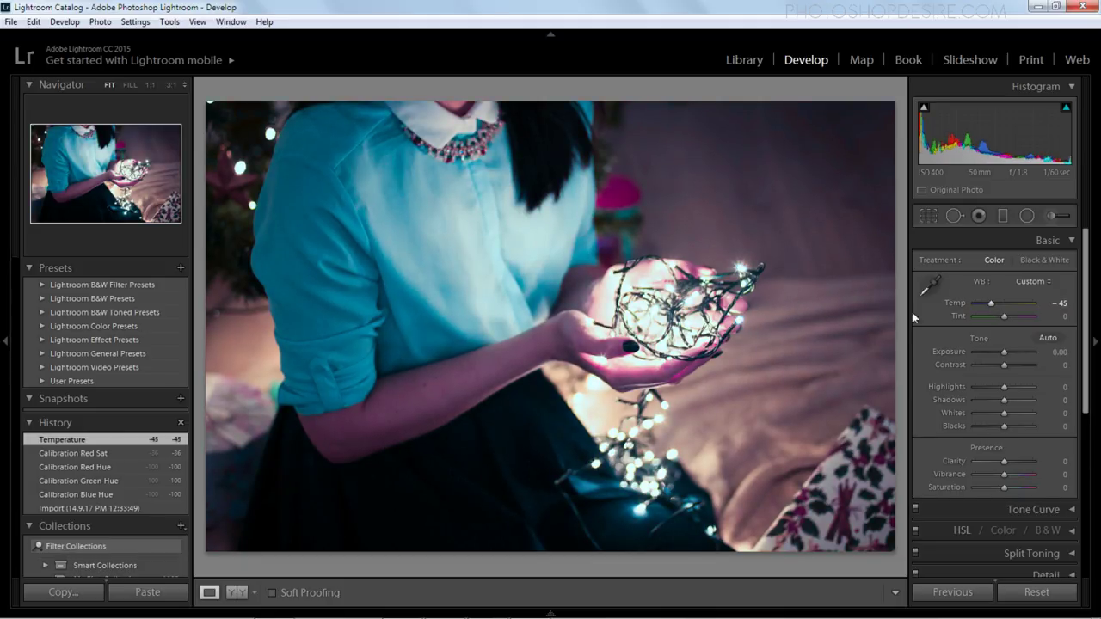
left_click(1067, 242)
left_click(1063, 262)
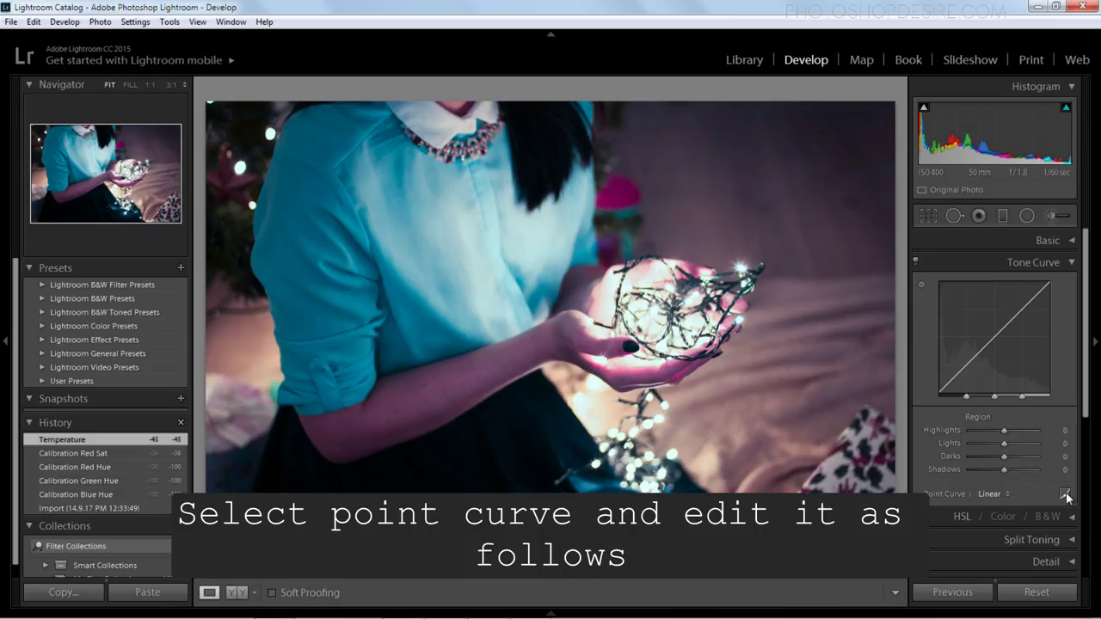
- Raise the point curve's black point to fade shadows, then show the Before/After view
left_click(1065, 495)
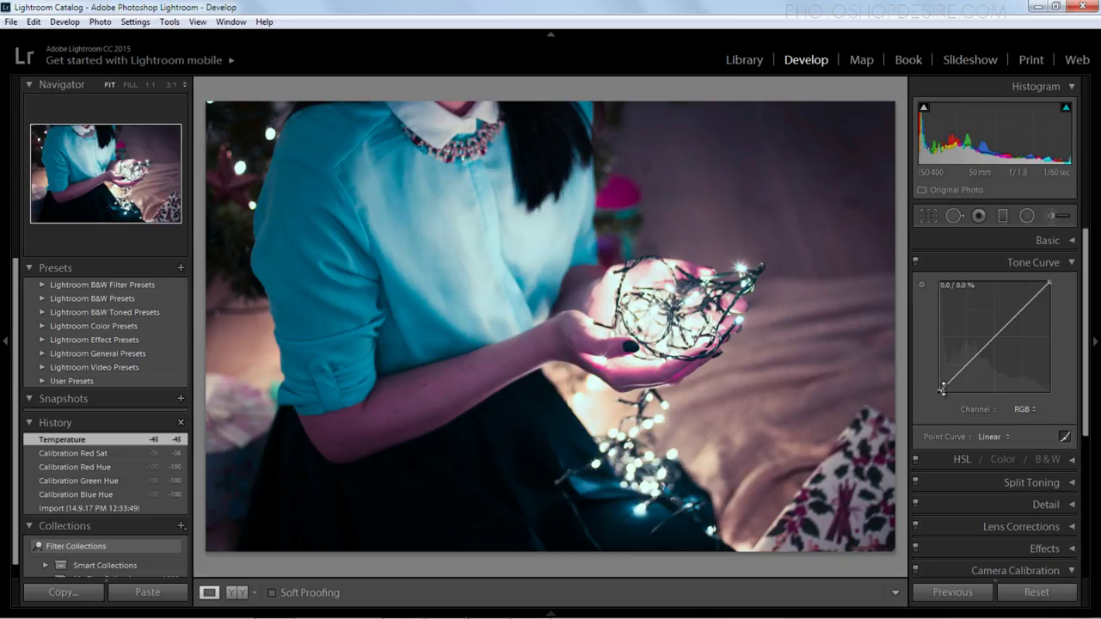
left_click_drag(940, 392, 946, 389)
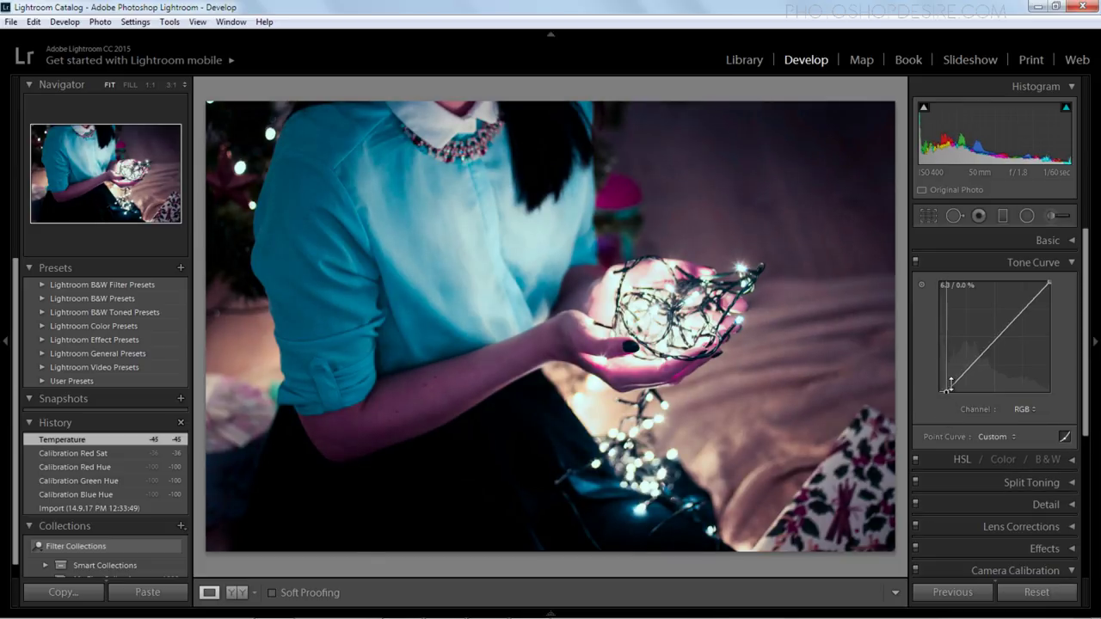
left_click_drag(952, 381, 953, 373)
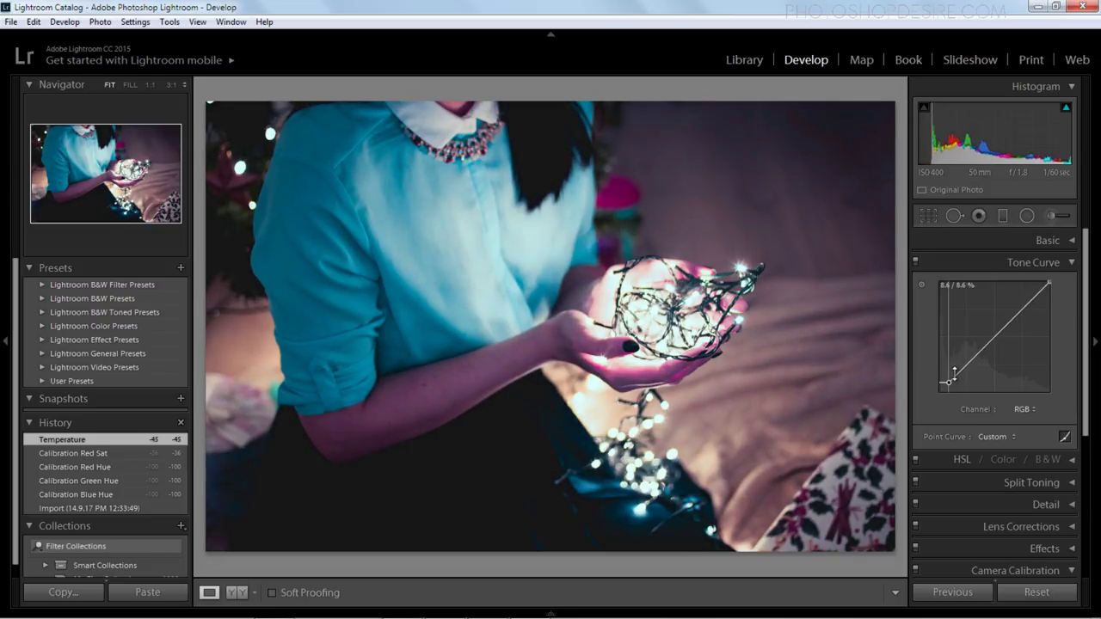
left_click_drag(954, 373, 955, 367)
left_click_drag(953, 369, 929, 387)
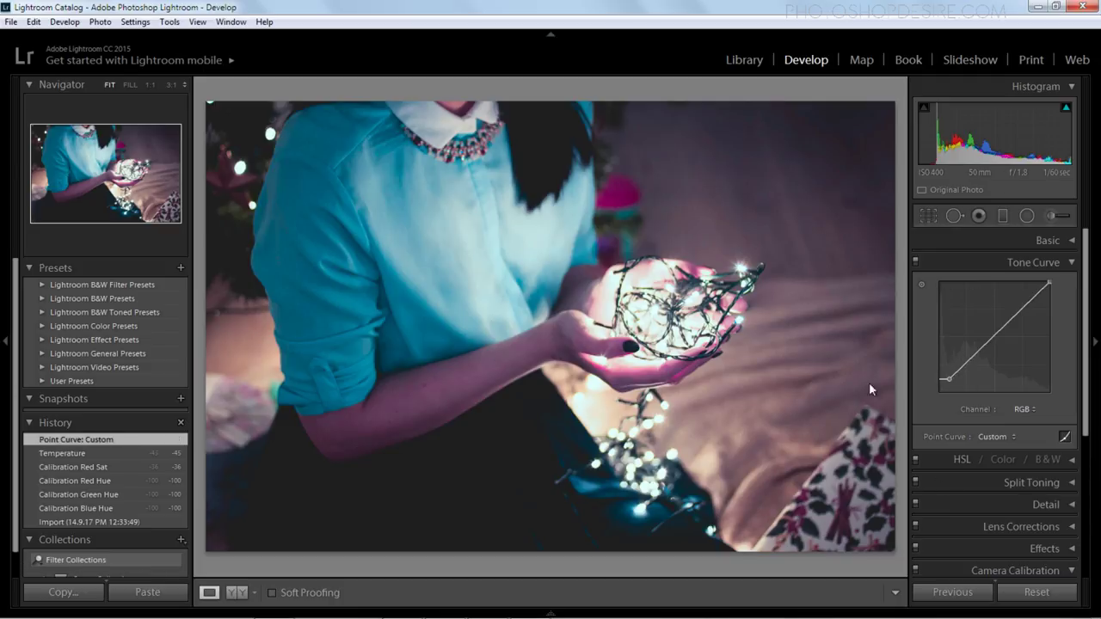
left_click(245, 592)
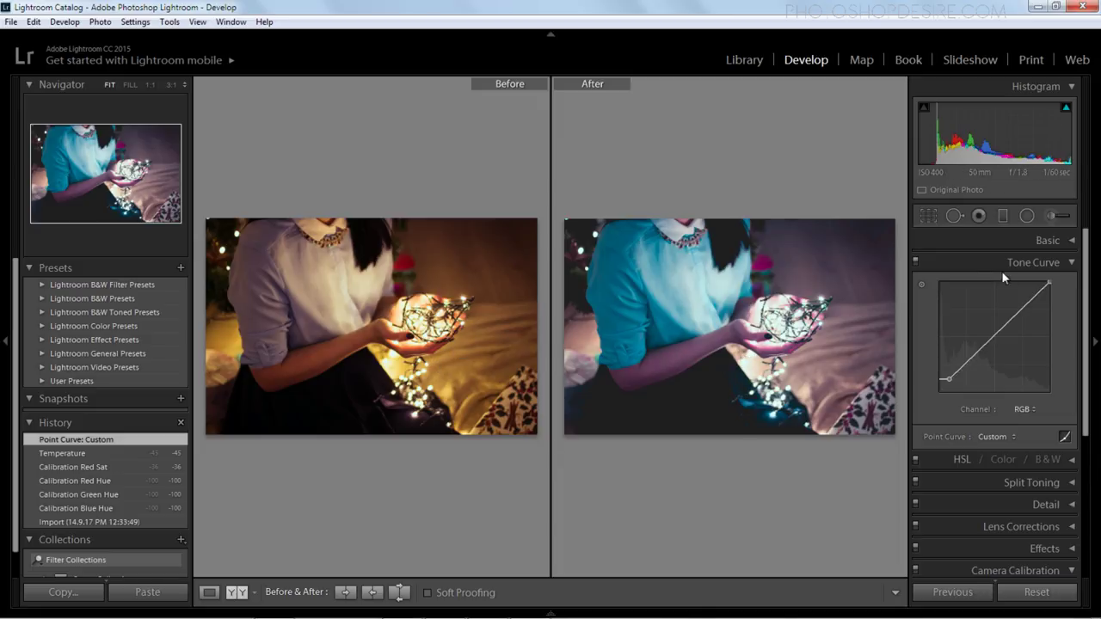
- Nudge the Basic panel Temp to -40 while keeping the Before/After comparison
left_click(1070, 241)
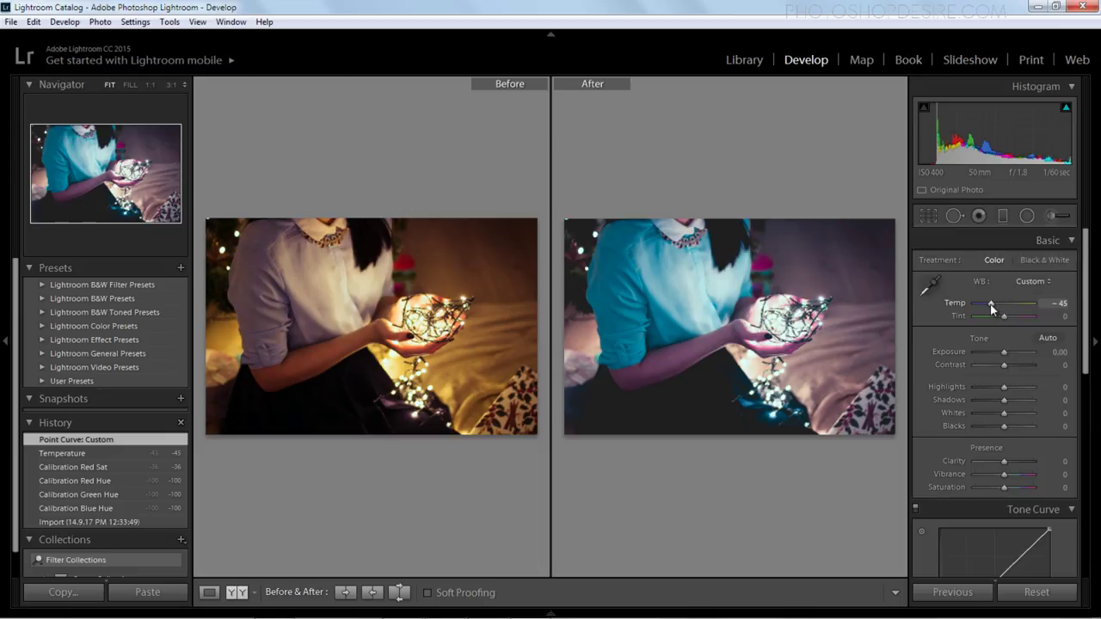
left_click_drag(991, 303, 990, 305)
left_click_drag(990, 302, 992, 300)
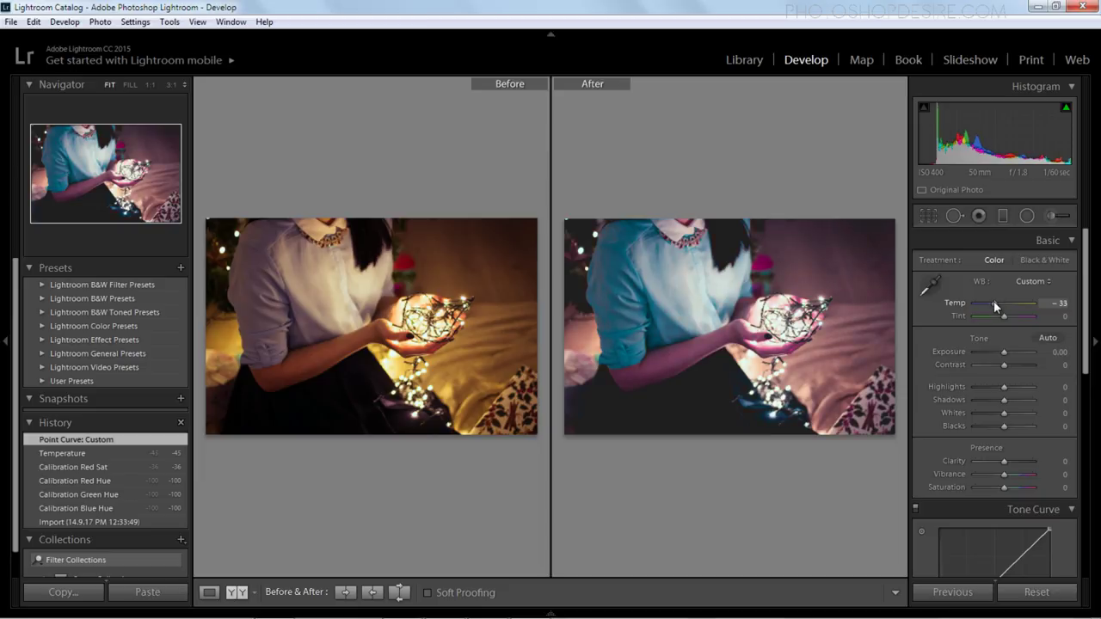
left_click_drag(993, 300, 991, 302)
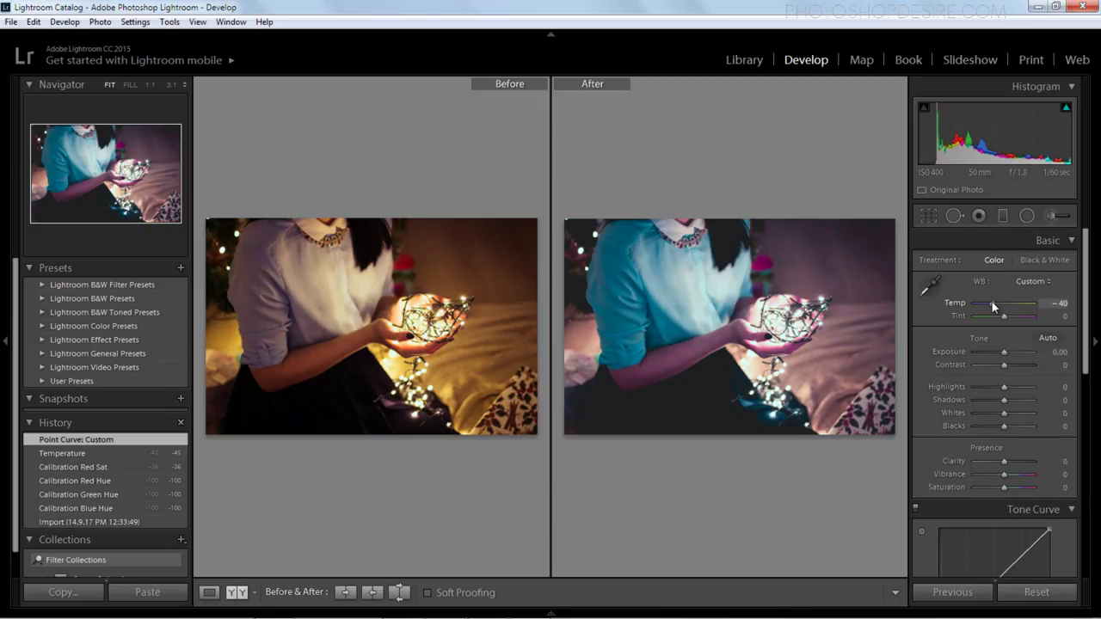
left_click(209, 592)
left_click(234, 592)
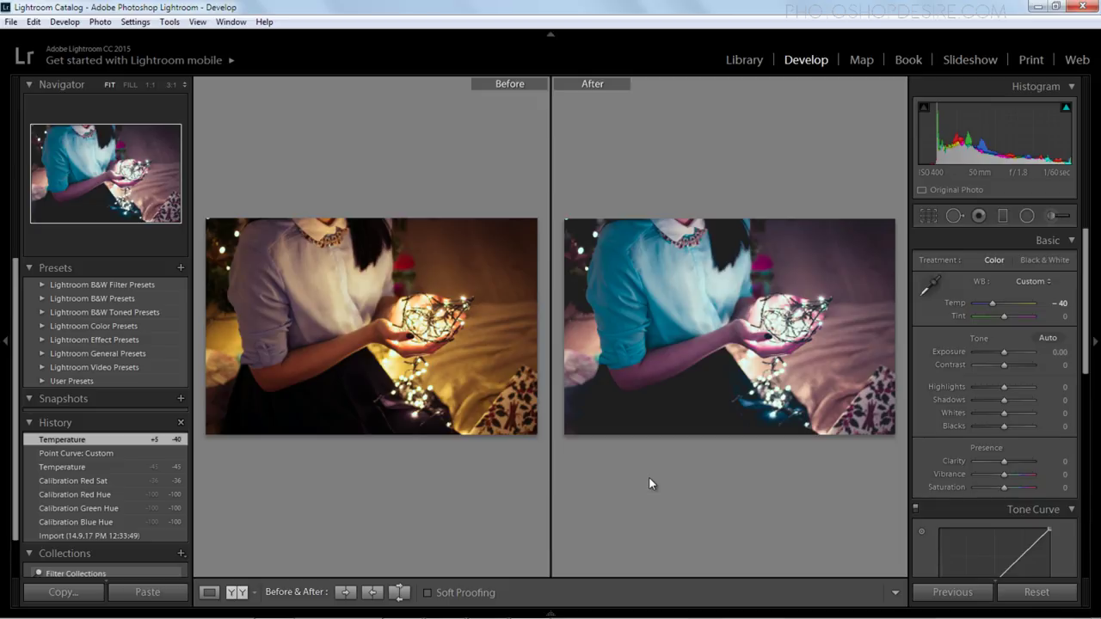
- Create a develop preset named BRENDONWOOEFEL in the User Presets folder
left_click(180, 268)
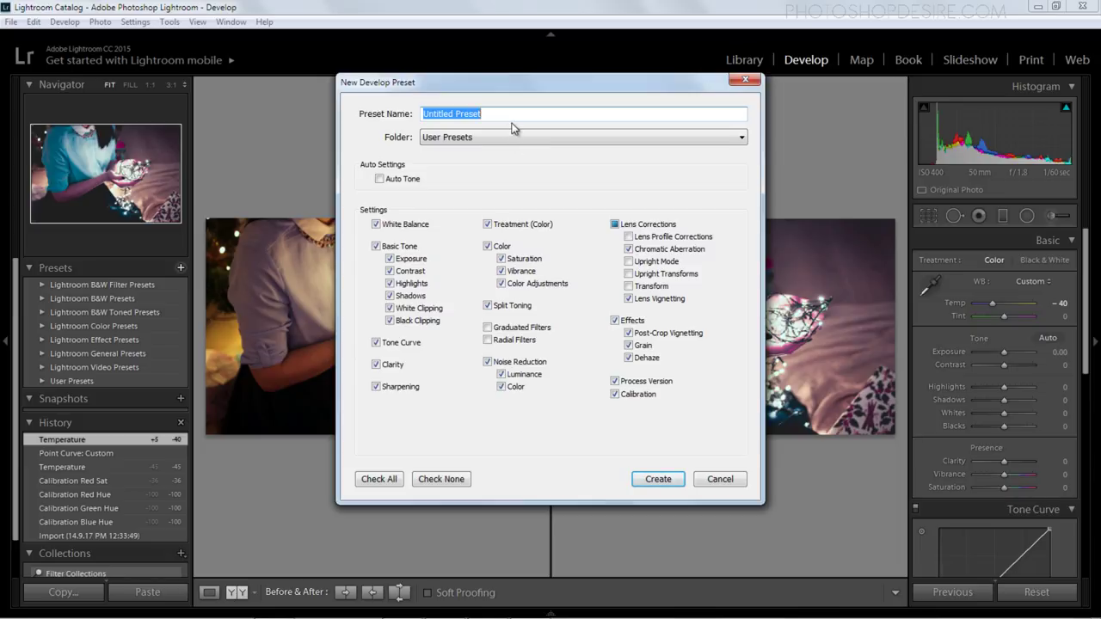
type("BRENDON")
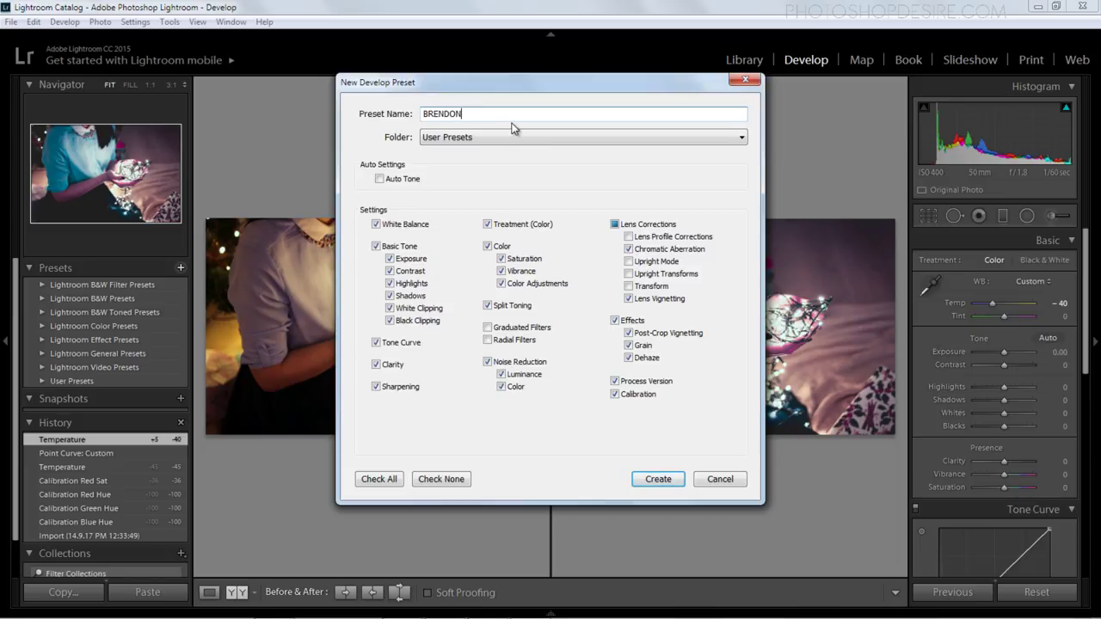
type("WOOEFEL")
left_click(491, 138)
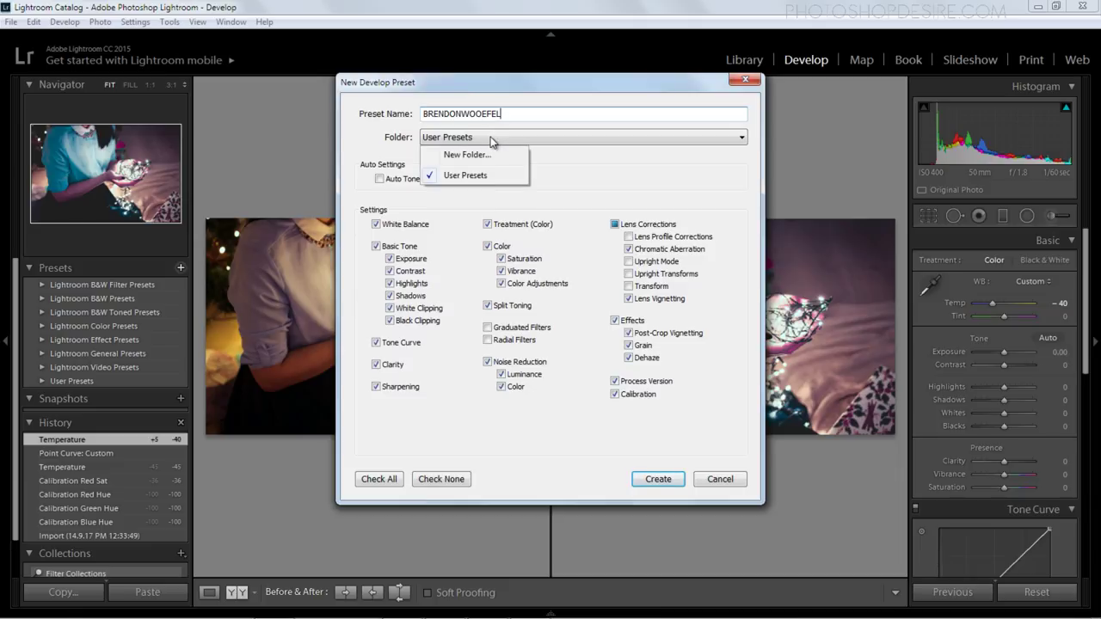
left_click(655, 479)
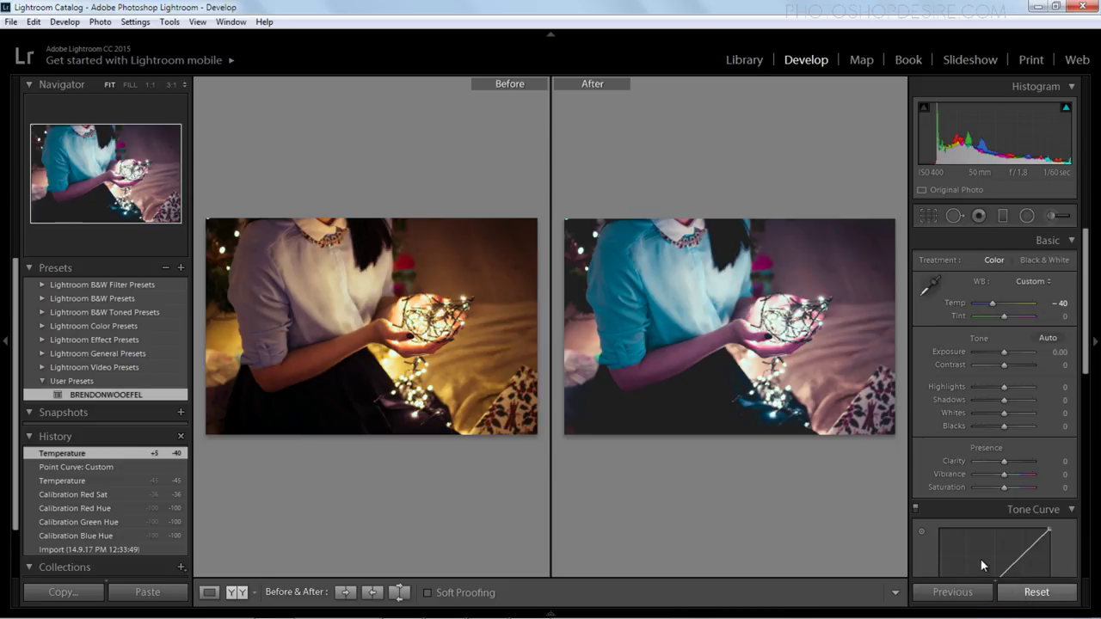
- Reset the photo and reapply the BRENDONWOOEFEL preset twice, viewing the single loupe image
left_click(1032, 592)
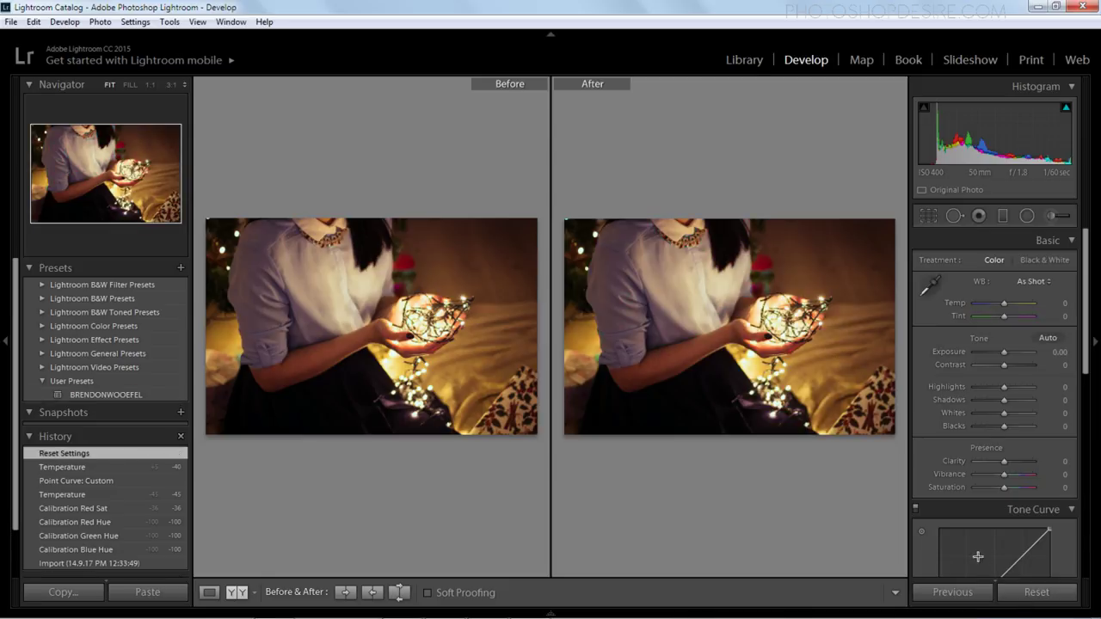
left_click(88, 393)
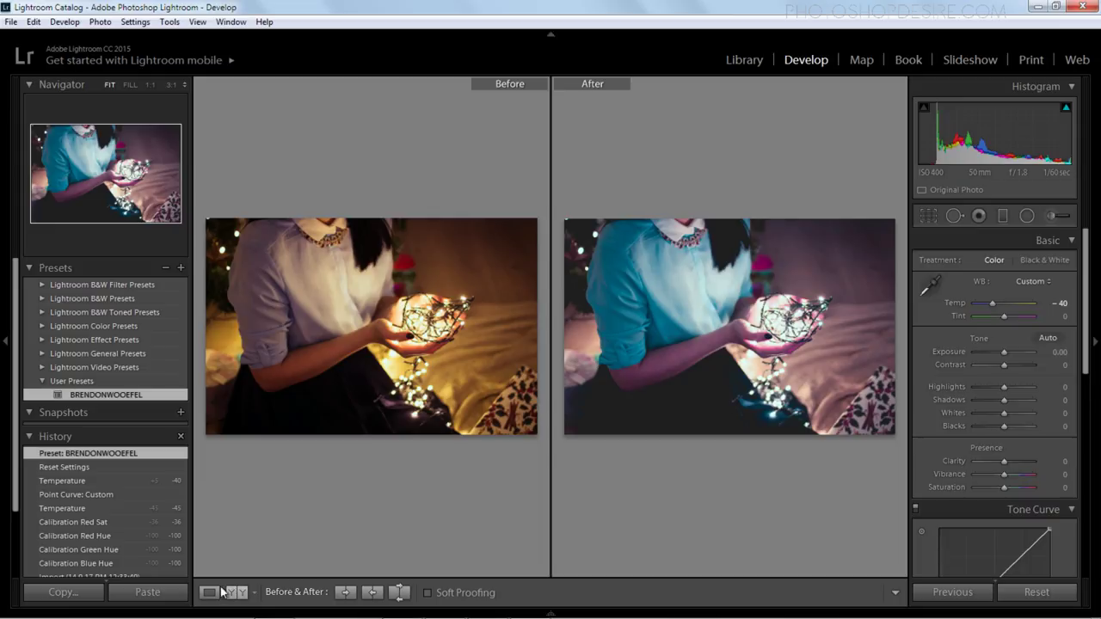
key("y")
left_click(1037, 592)
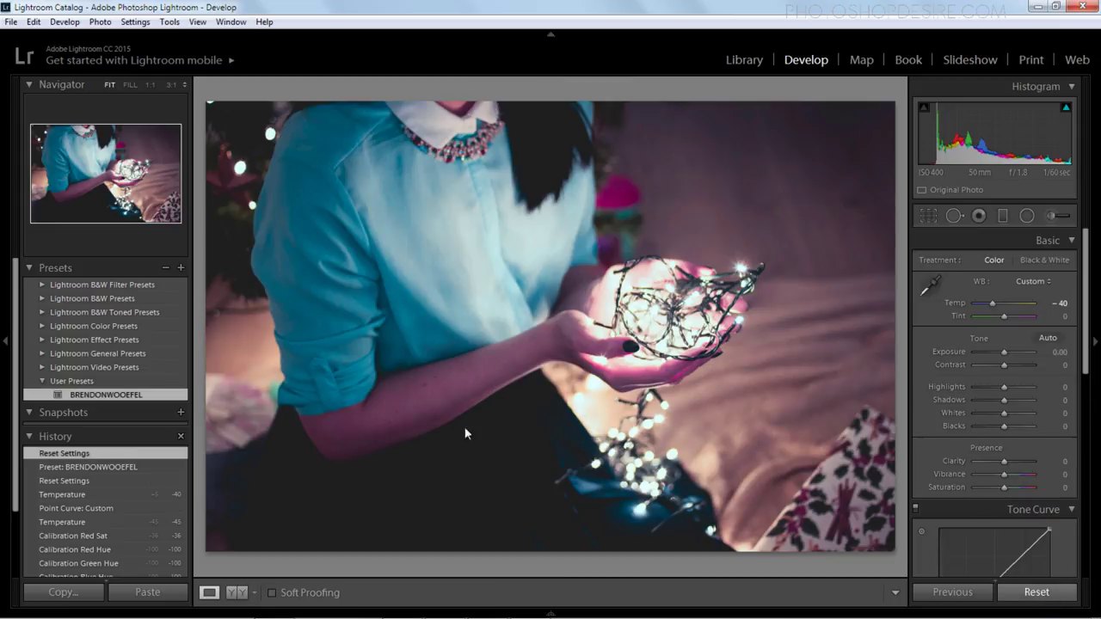
left_click(117, 395)
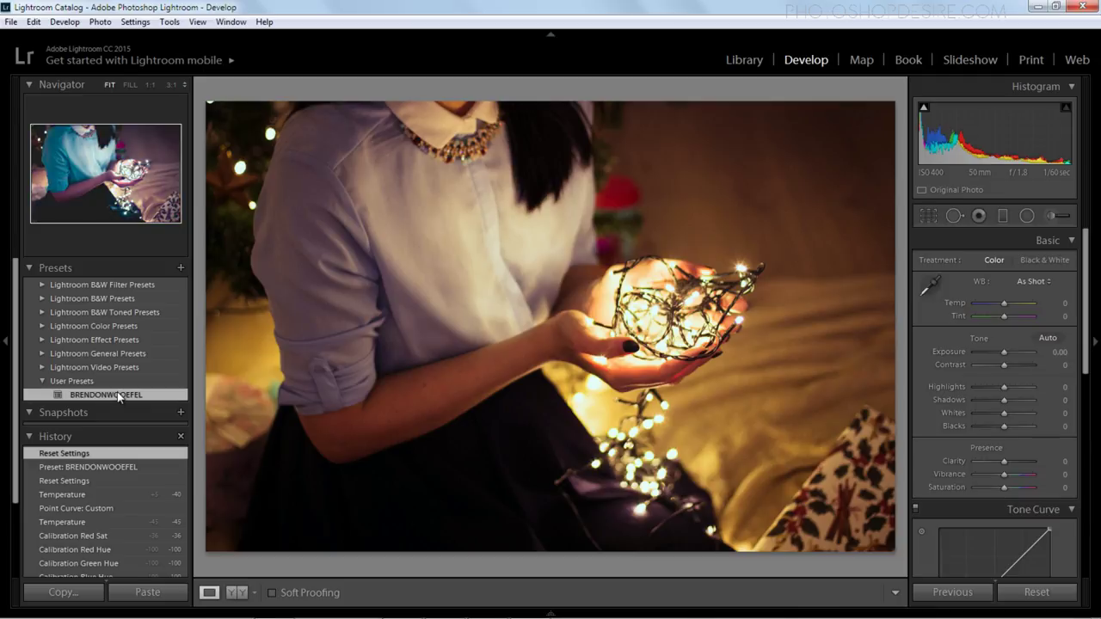